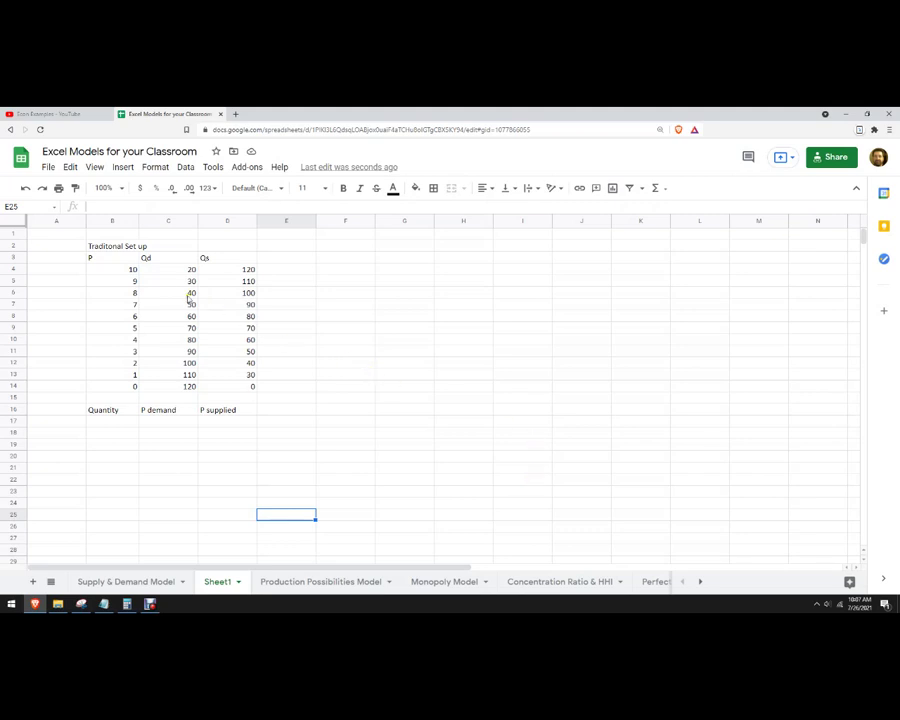
- Look over the original P, Qd, Qs price table
drag(88, 257, 252, 388)
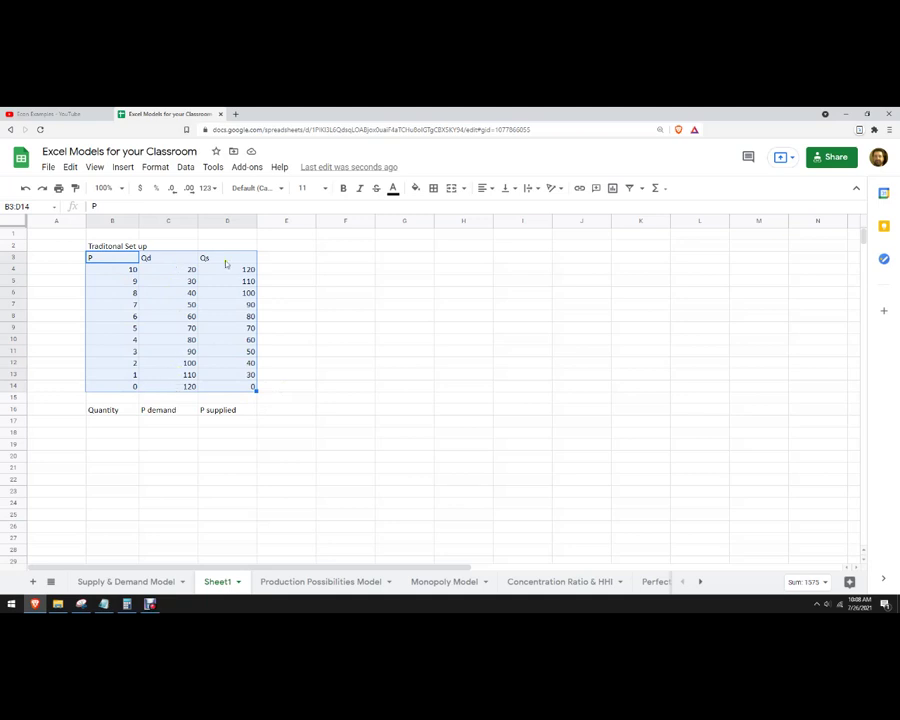
click(297, 353)
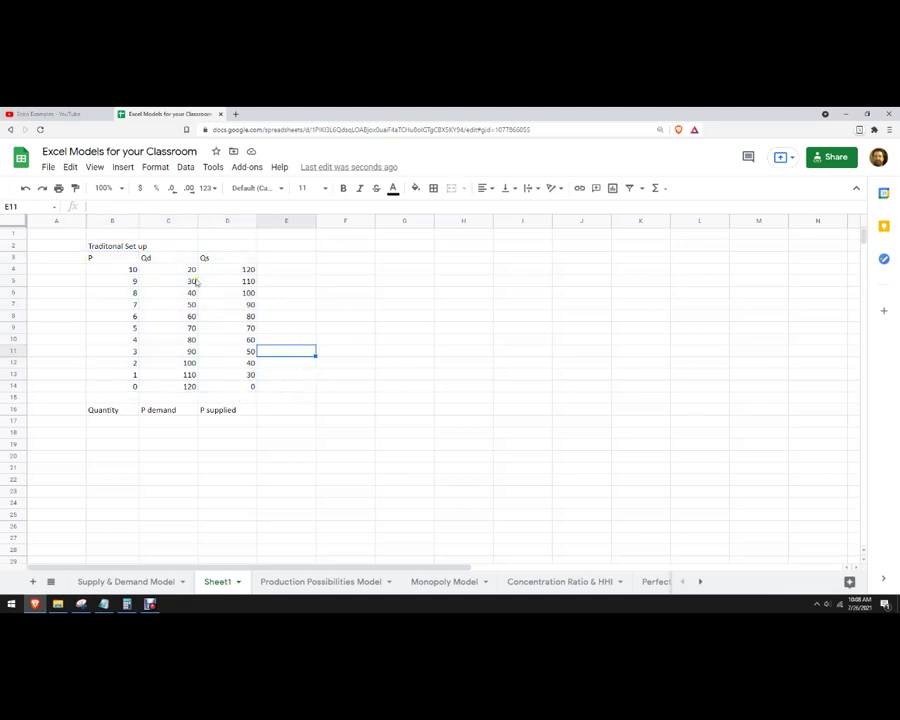
drag(111, 259, 252, 385)
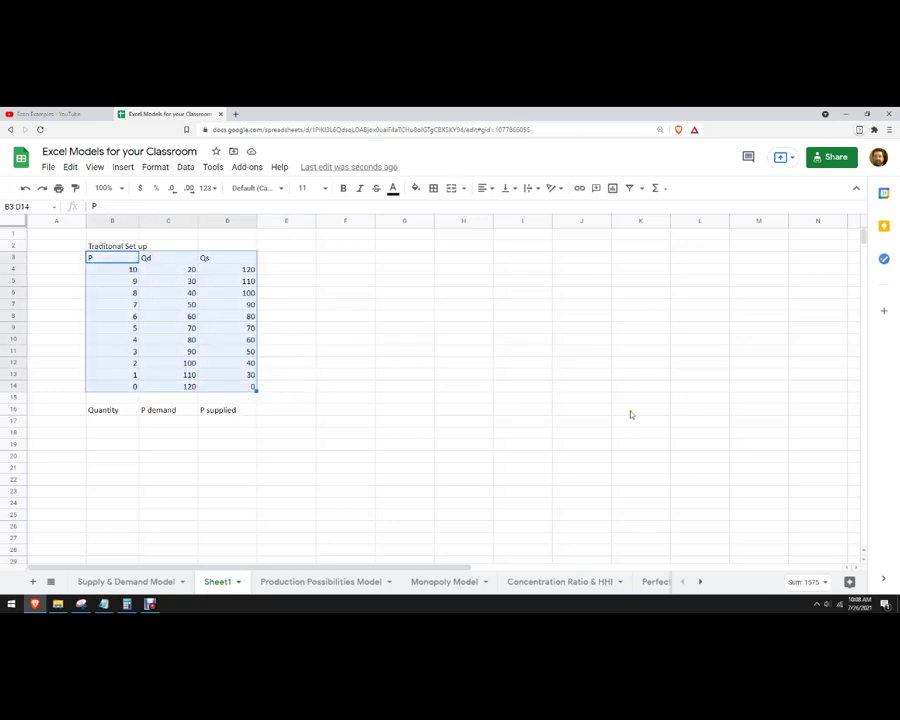
click(403, 420)
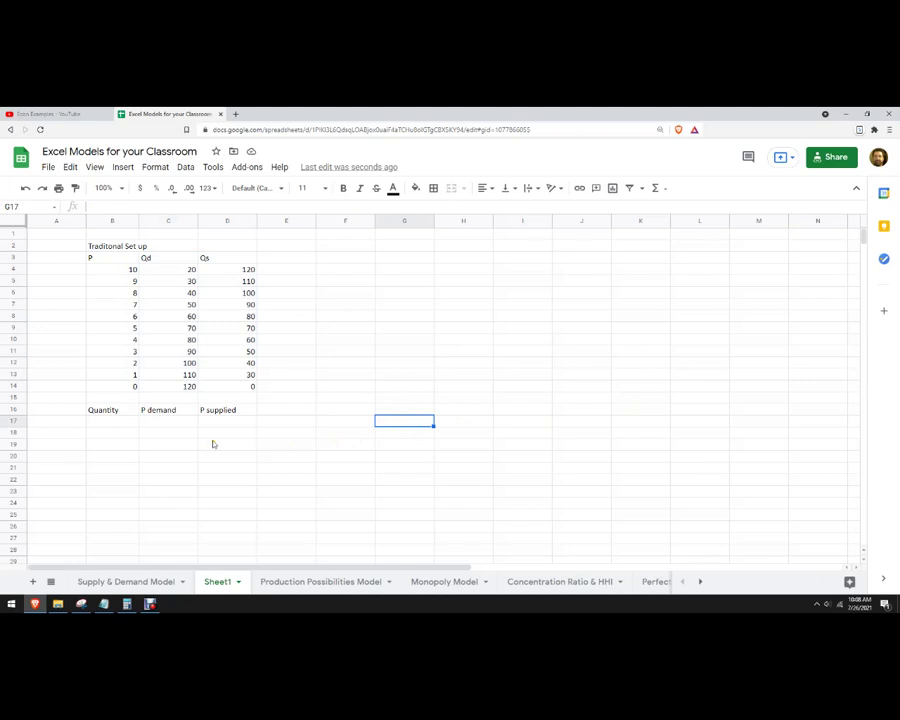
click(131, 423)
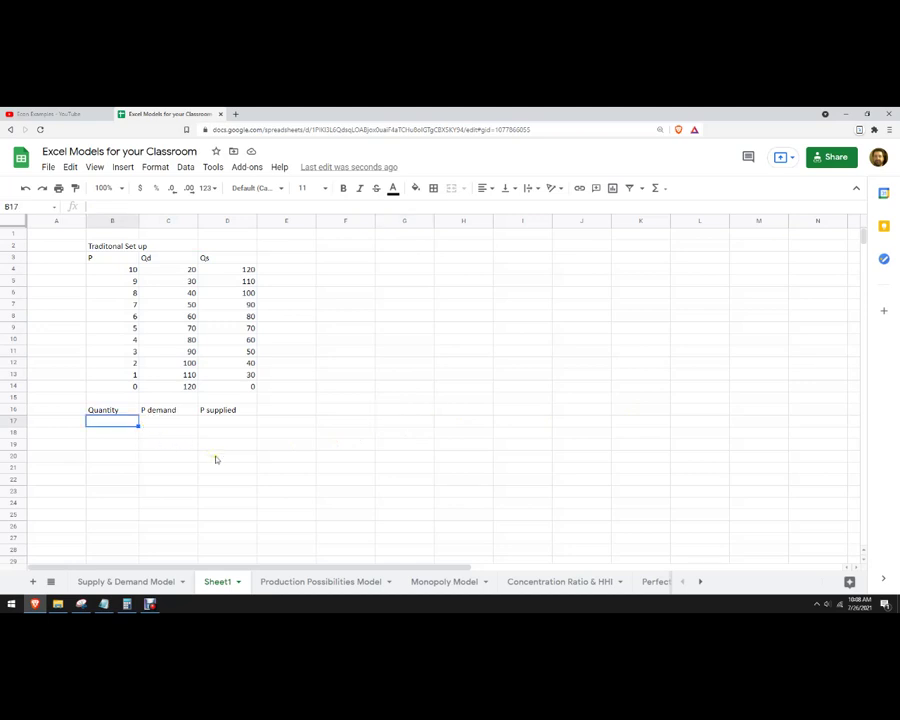
- Copy the Qd values 20 through 120 into the Quantity column starting at B17
drag(177, 270, 172, 388)
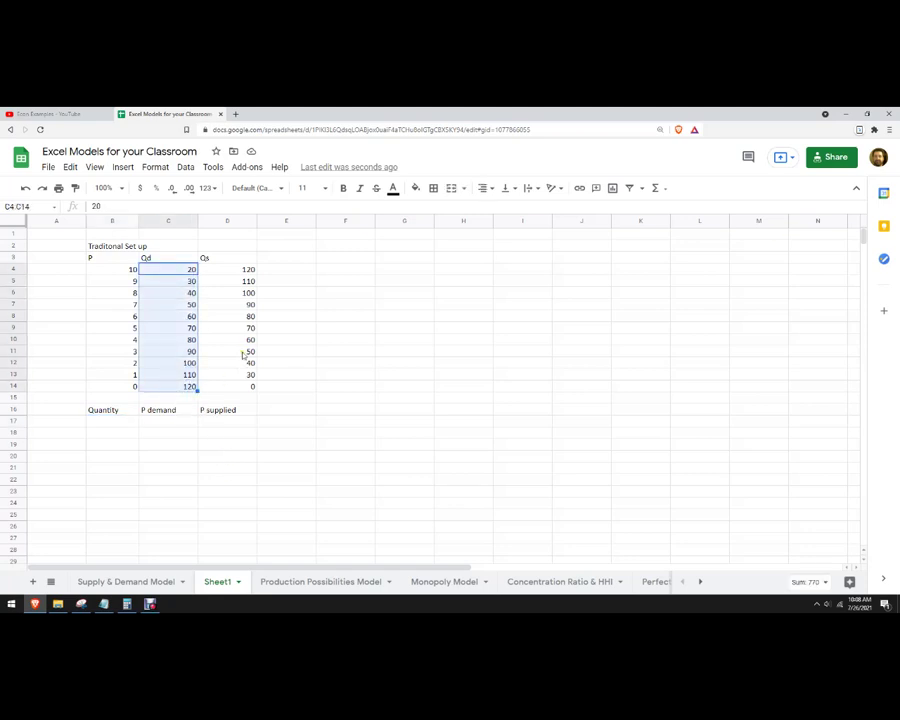
key(ctrl+c)
click(94, 422)
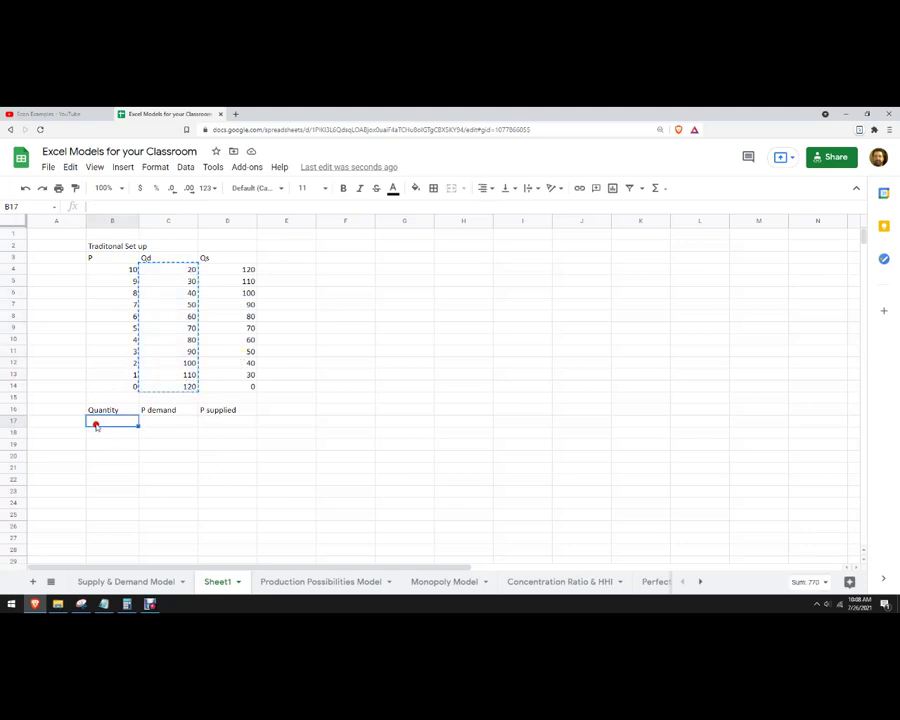
key(ctrl+v)
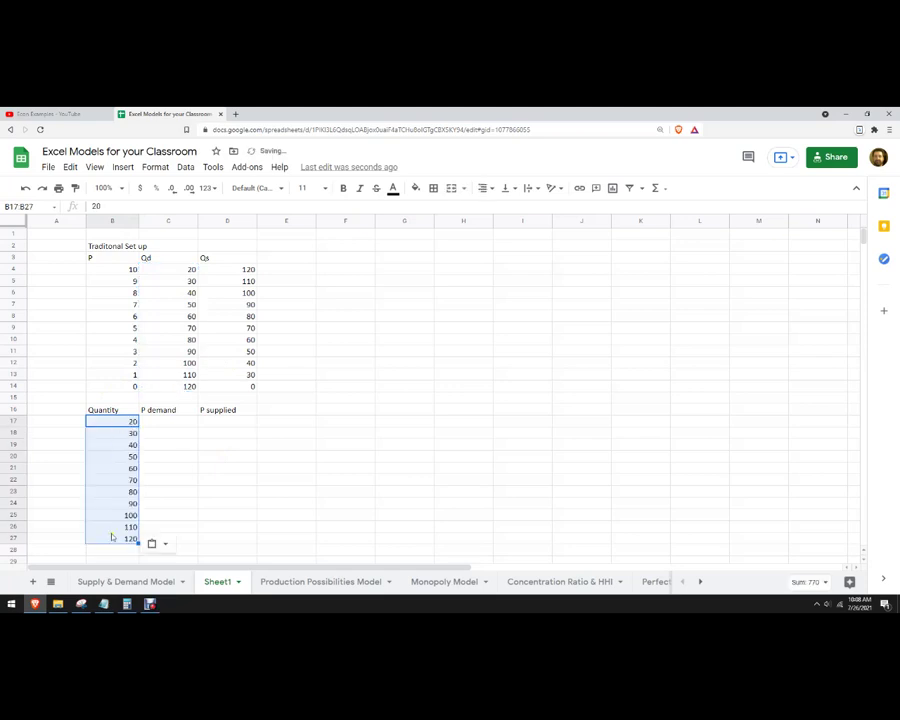
click(176, 459)
click(186, 423)
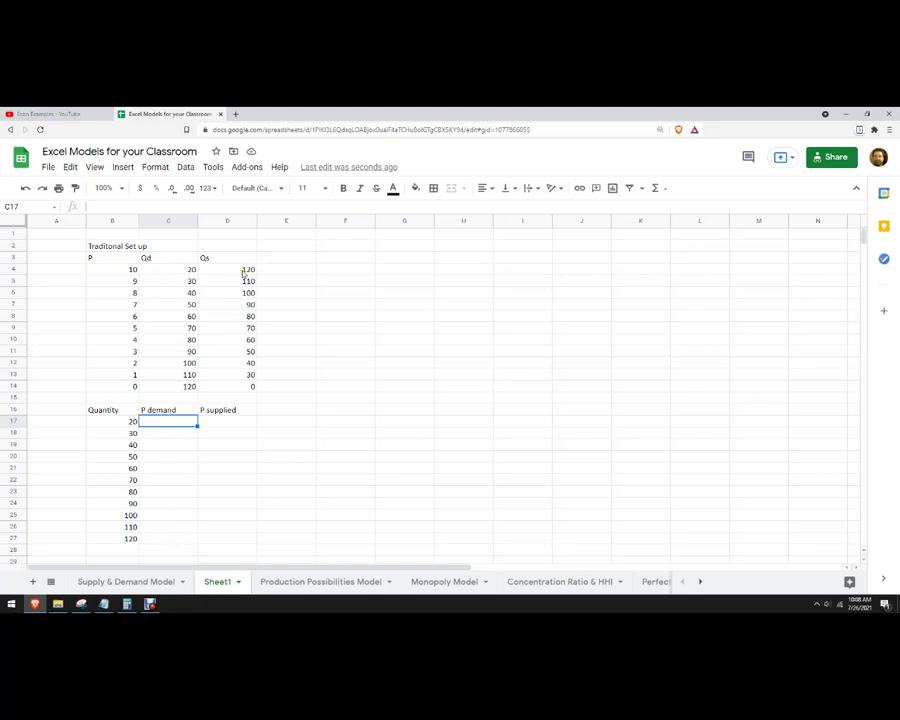
- Enter P demand prices 10, 9, 8 … 0 down column C from C17
click(115, 423)
click(155, 425)
text(10)
key(Return)
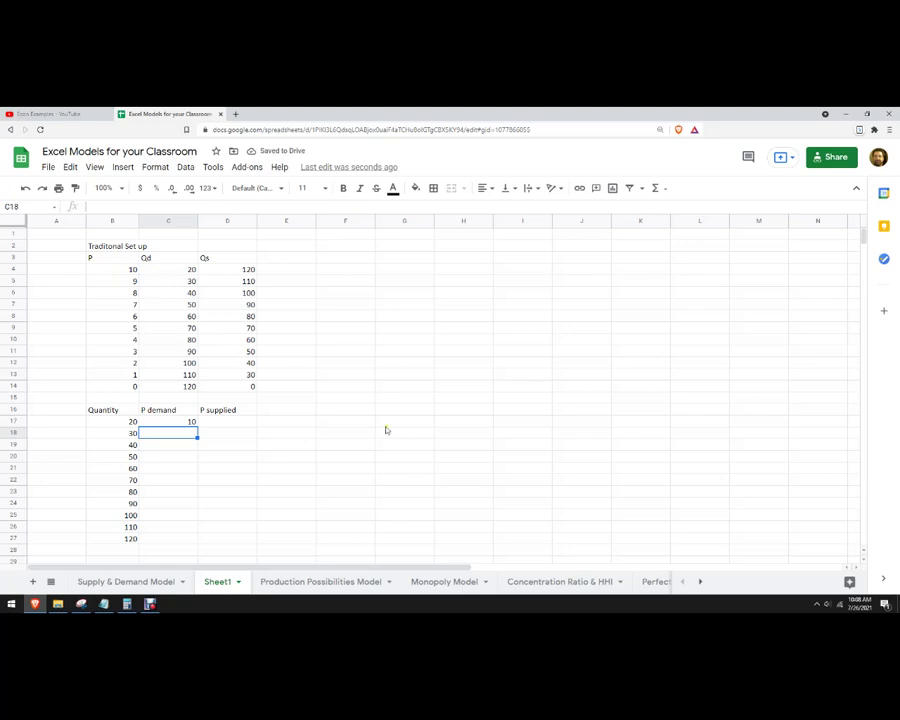
text(9)
key(Return)
text(8)
key(Return)
text(7)
key(Return)
text(6)
key(Return)
text(5)
key(Return)
text(4)
key(Return)
text(3)
key(Return)
text(2)
key(Return)
text(1)
key(Return)
text(0)
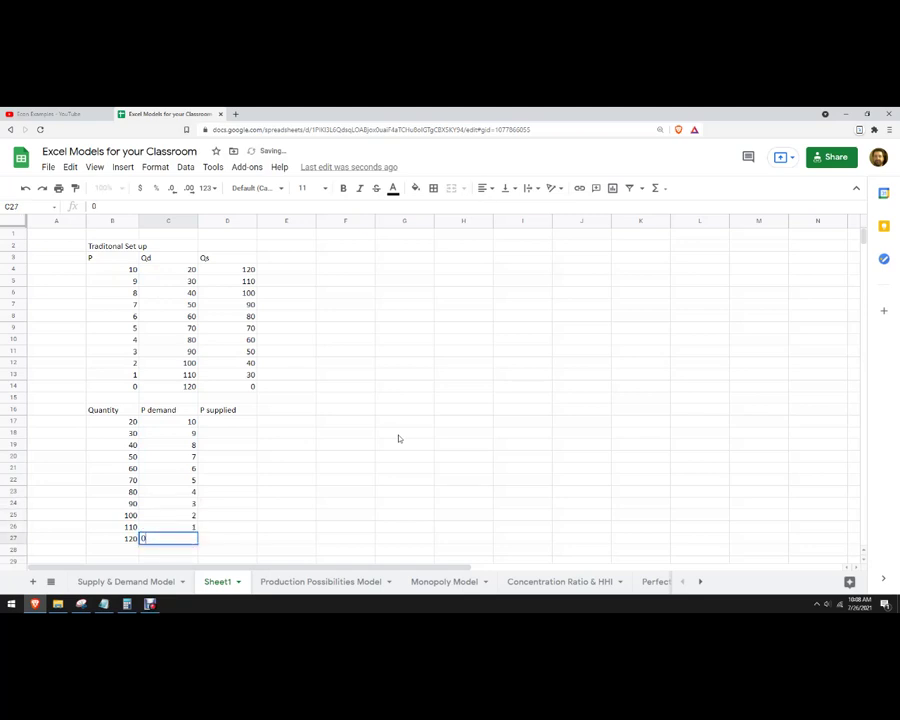
key(Tab)
click(219, 426)
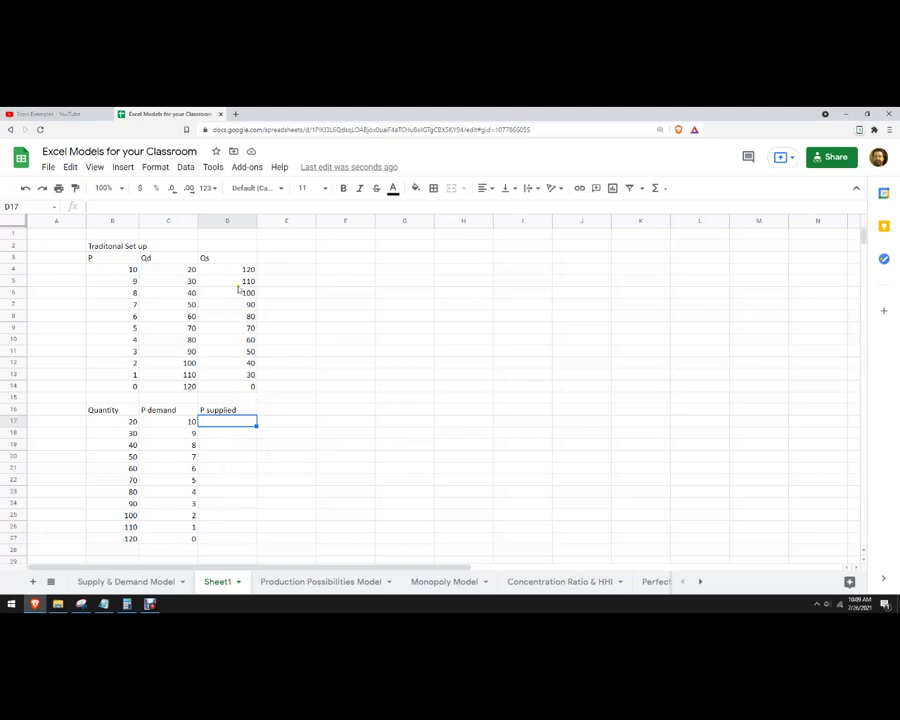
- Cancel a stray entry in D17 and check the original Qs values 30 and 0
text(120)
key(Escape)
click(312, 387)
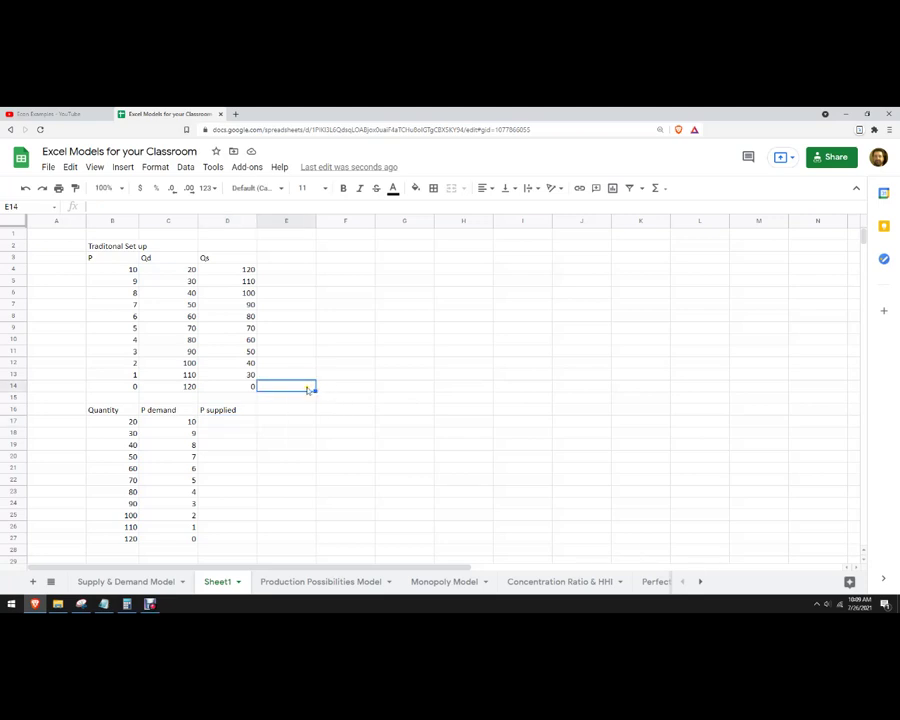
click(247, 374)
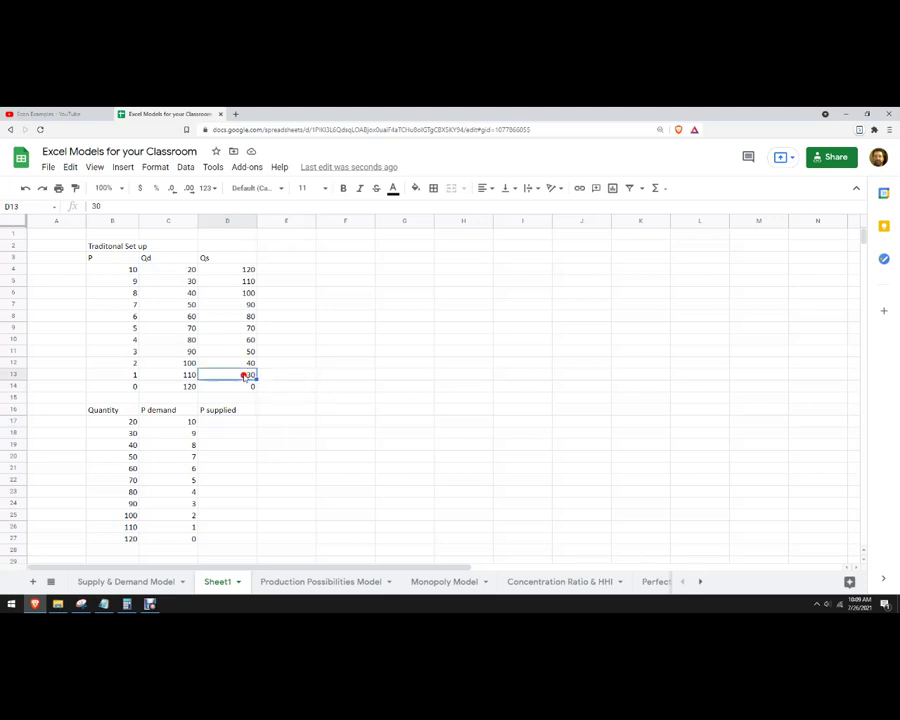
click(214, 386)
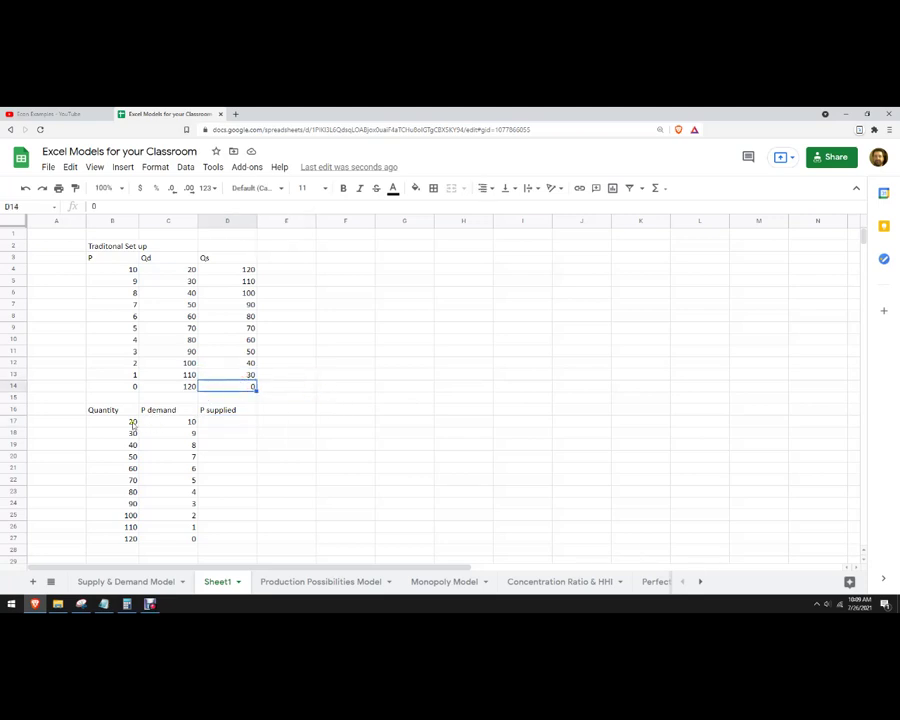
click(228, 422)
- Enter P supplied prices 0, 1, 2 … 10 down column D from D17
text(0)
key(Return)
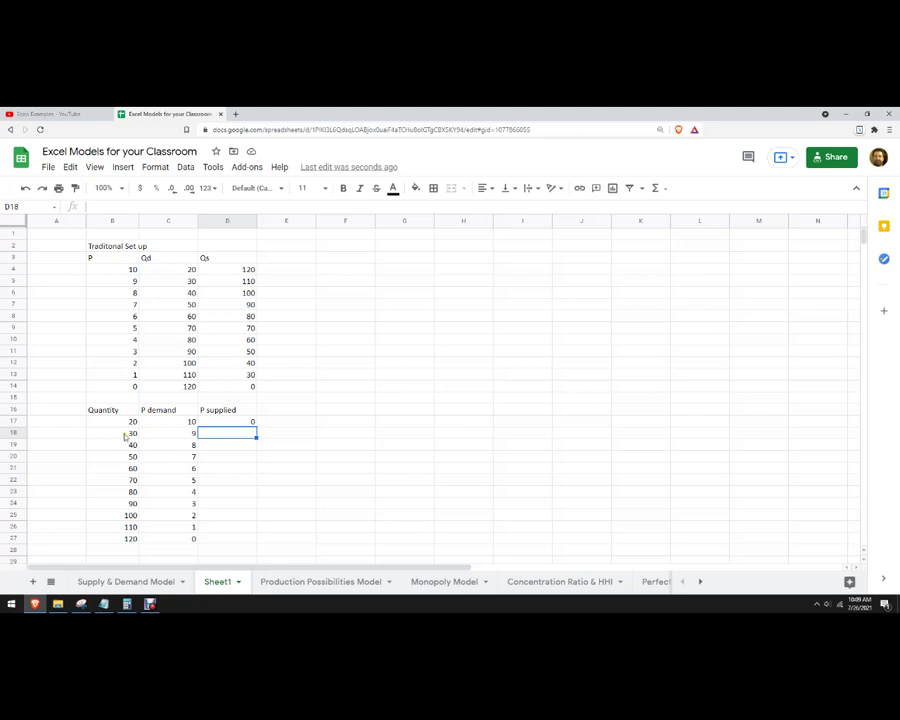
text(1)
key(Return)
text(2)
key(Return)
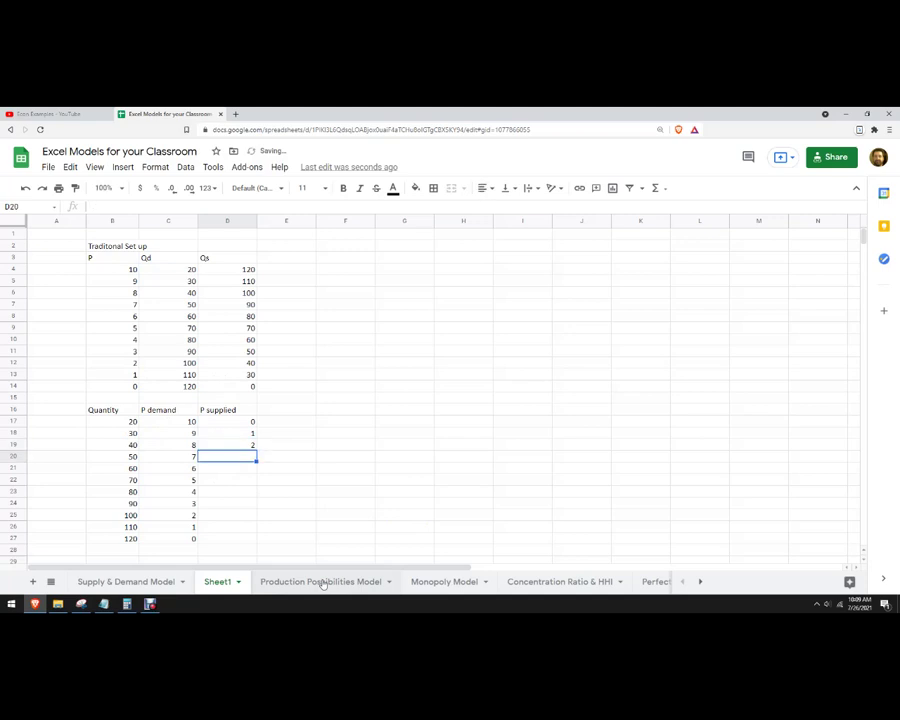
text(3)
key(Return)
text(4)
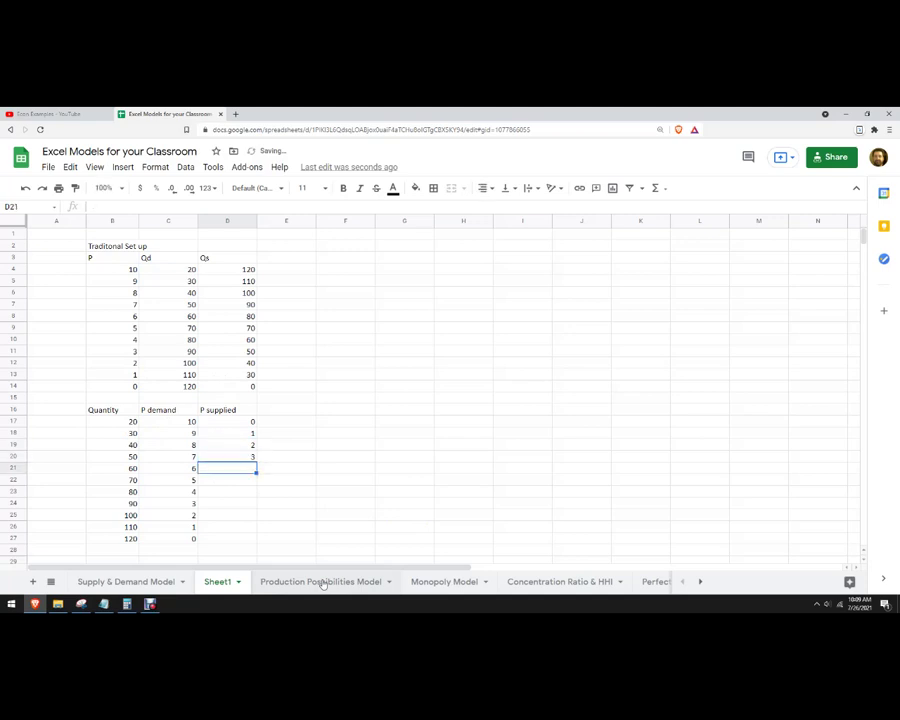
key(Return)
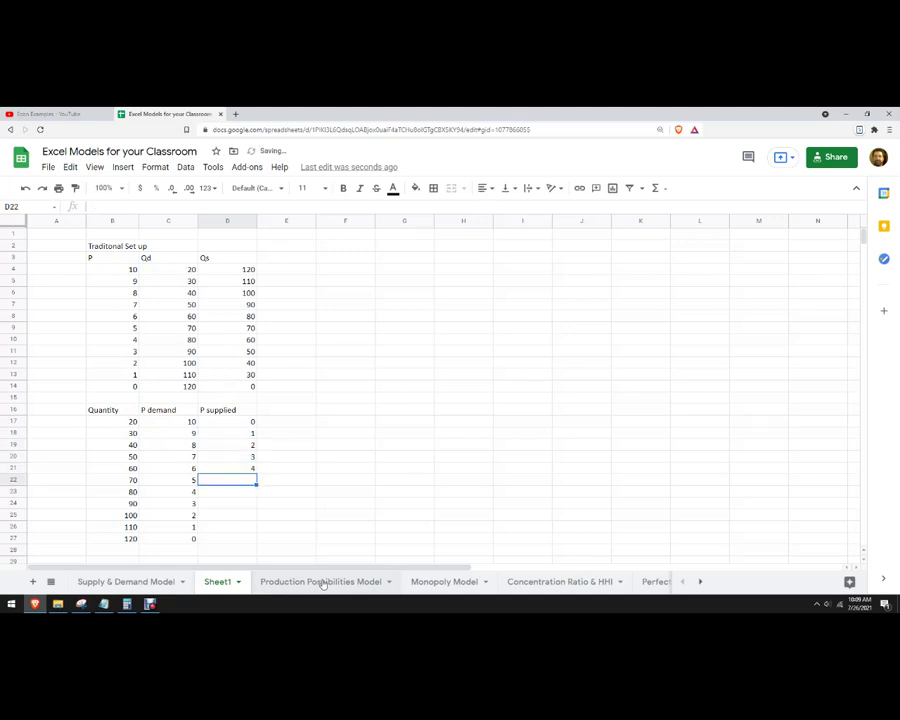
text(5)
key(Return)
text(6)
key(Return)
text(7)
key(Return)
text(8)
key(Return)
text(9)
key(Return)
text(10)
key(Tab)
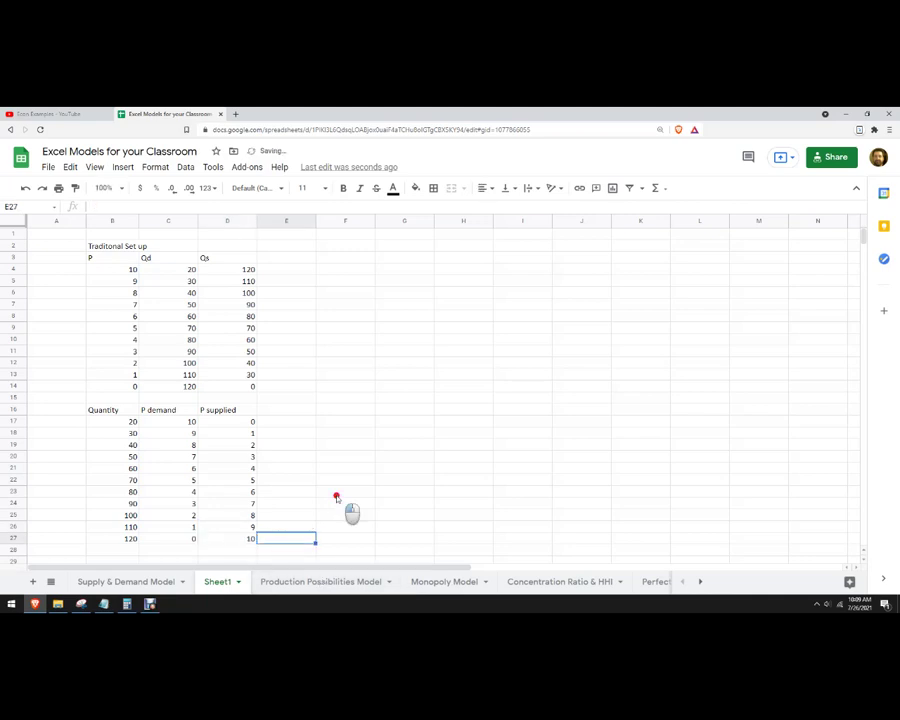
click(336, 494)
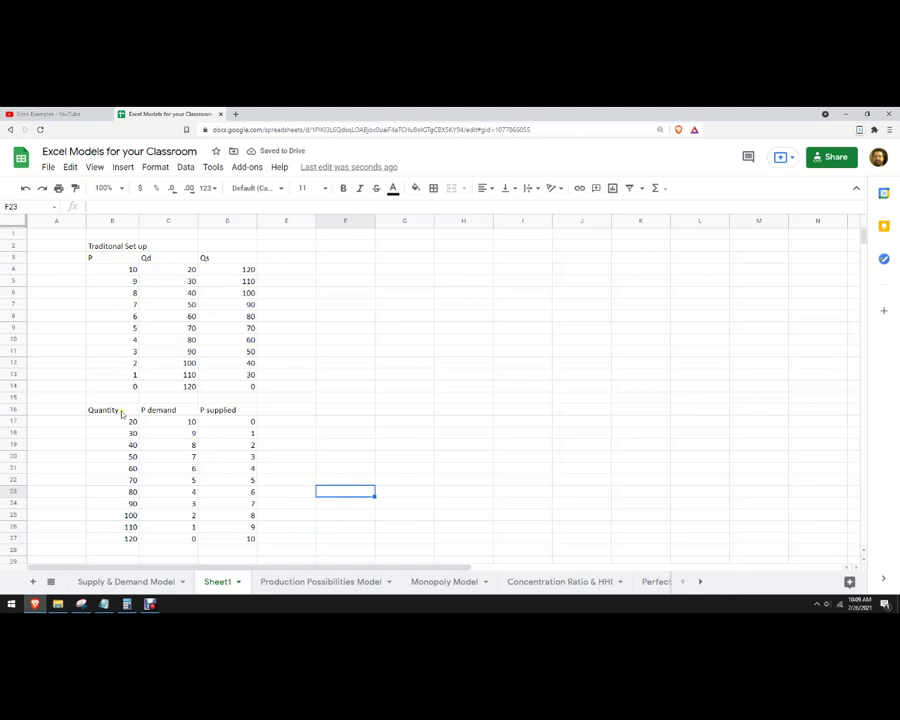
- Insert a chart from table B16:D27 and move it beside the tables
drag(114, 412, 178, 445)
drag(210, 487, 236, 538)
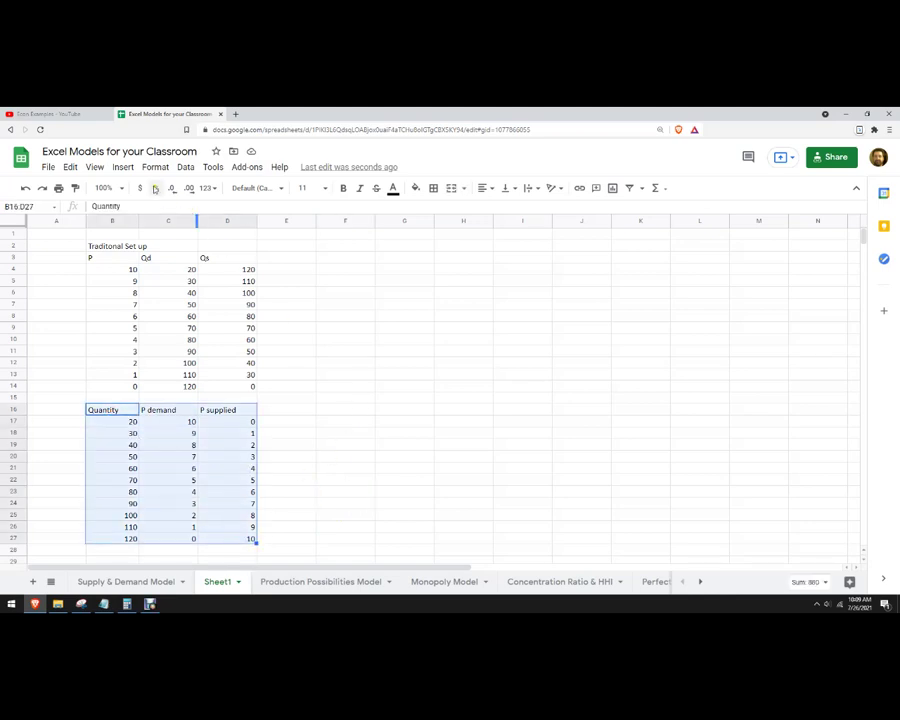
click(122, 167)
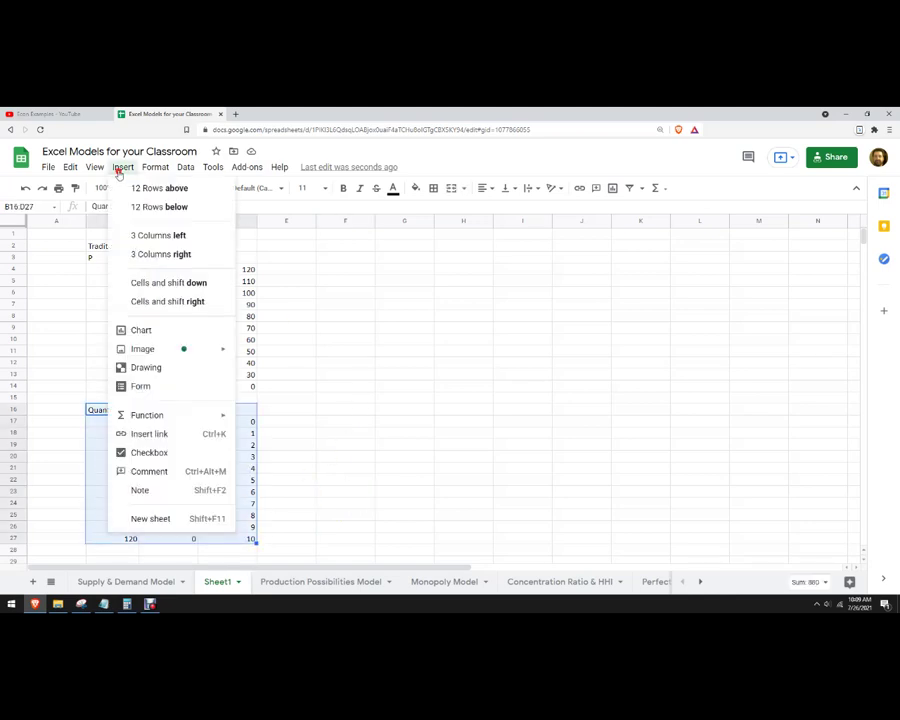
click(146, 334)
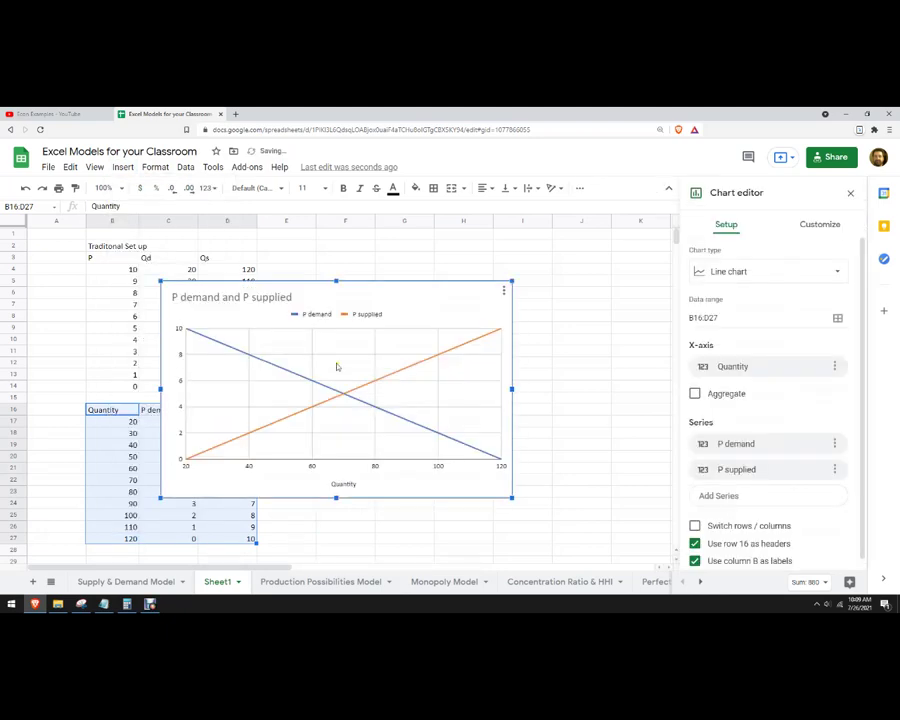
drag(397, 304, 527, 255)
- Replace the chart title with 'Simple Supply and Demand'
click(429, 263)
click(429, 263)
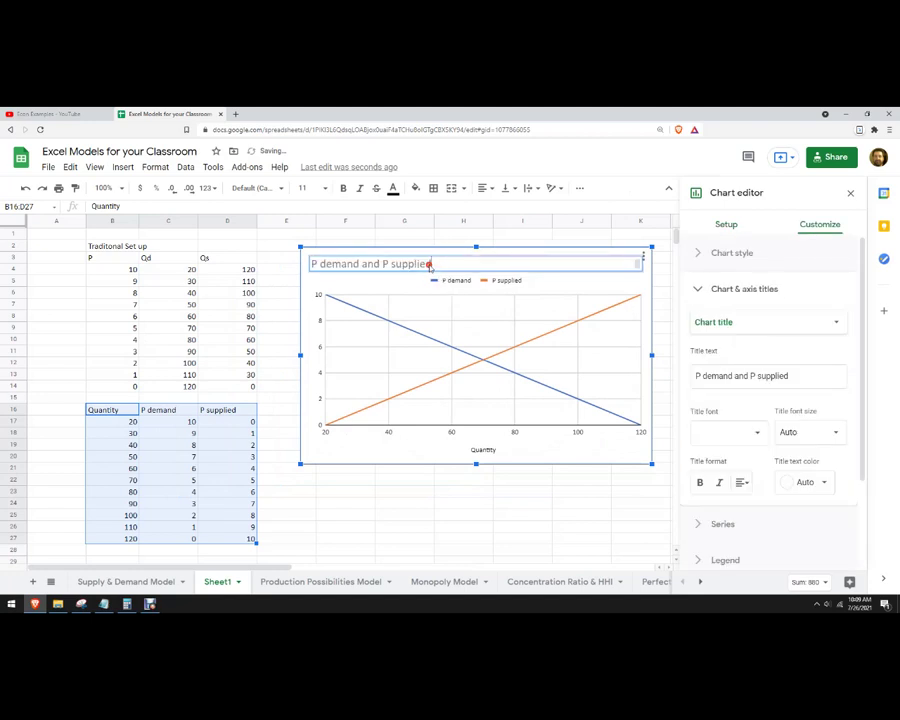
drag(432, 263, 225, 263)
key(BackSpace)
text(Simple)
key(BackSpace)
key(BackSpace)
text(Supply and Demand)
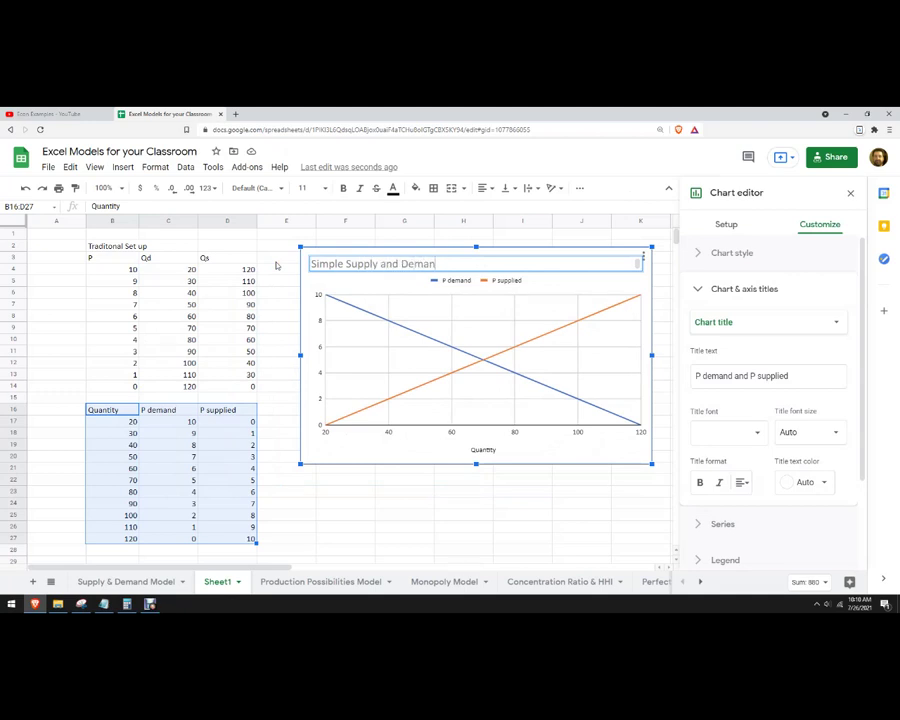
- Add the horizontal axis title Quantity to the chart
click(506, 500)
click(461, 287)
right_click(458, 284)
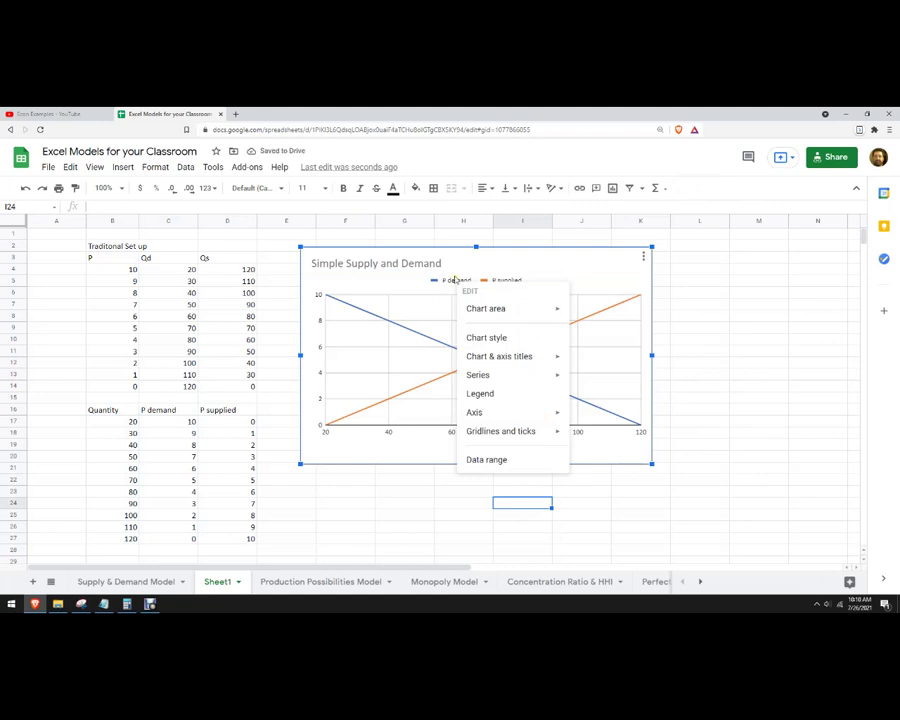
mouse_move(481, 360)
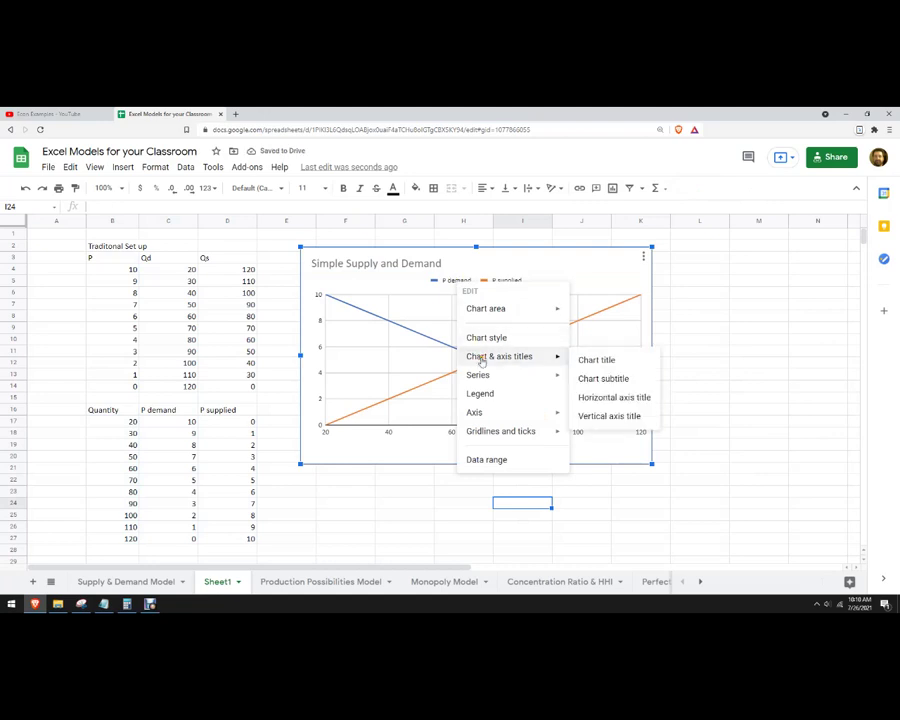
click(610, 401)
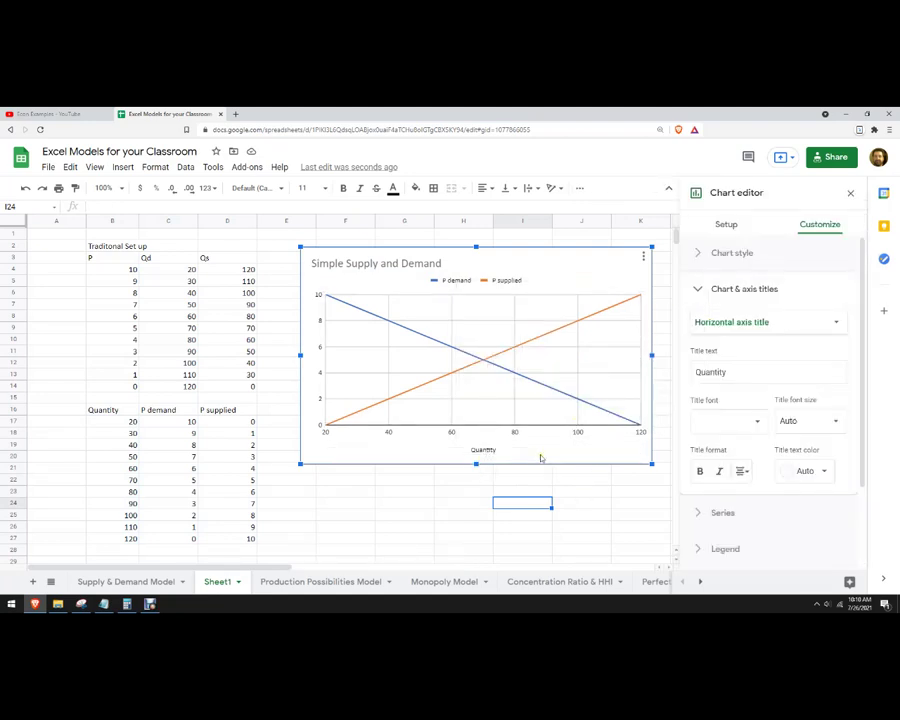
- Add the vertical axis title Price to the chart
right_click(450, 281)
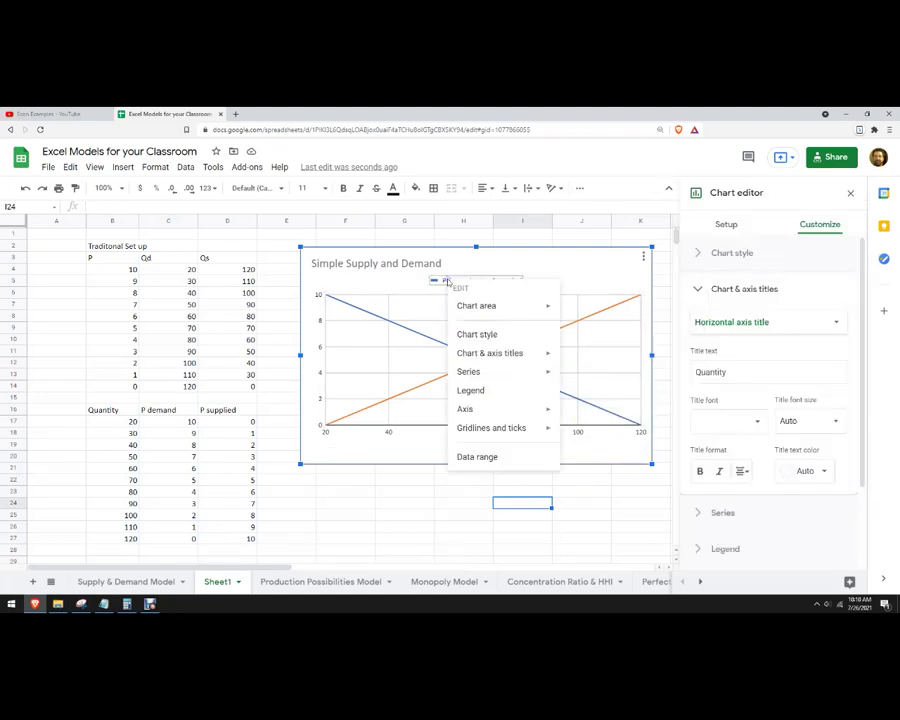
mouse_move(469, 354)
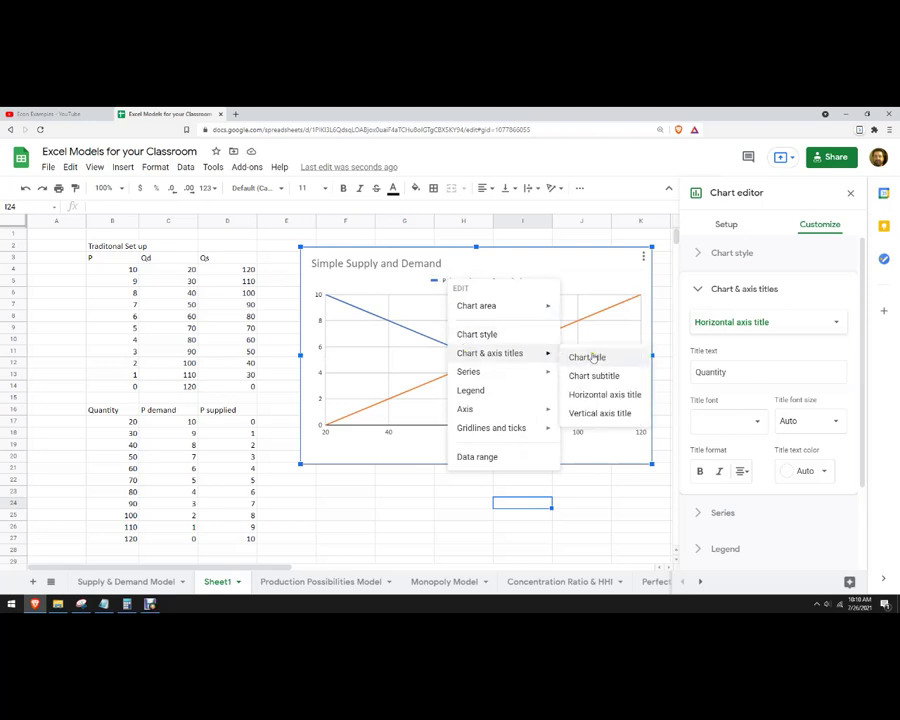
click(599, 413)
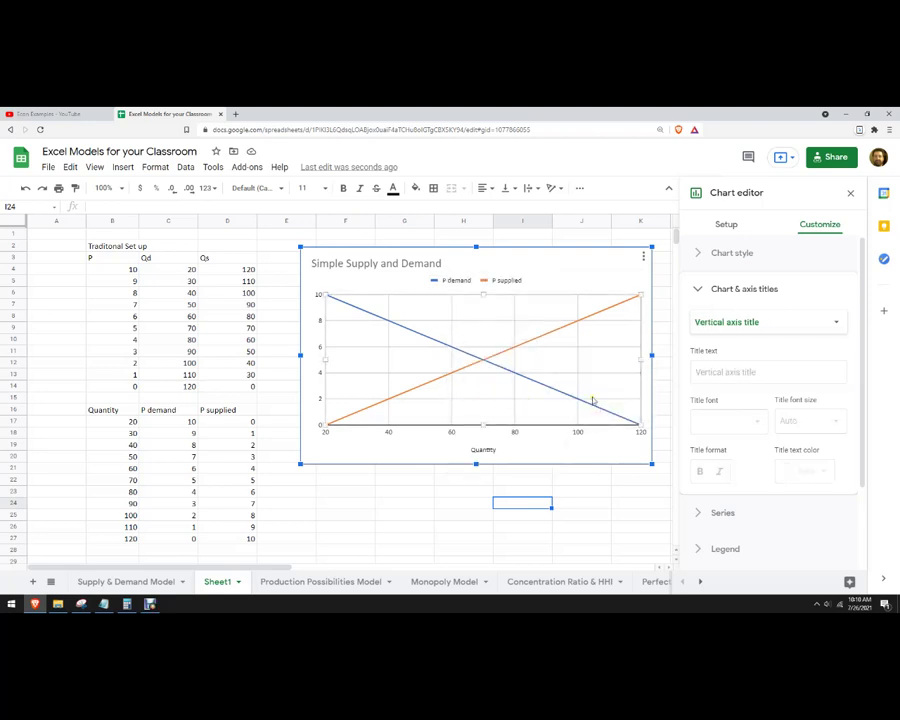
click(731, 369)
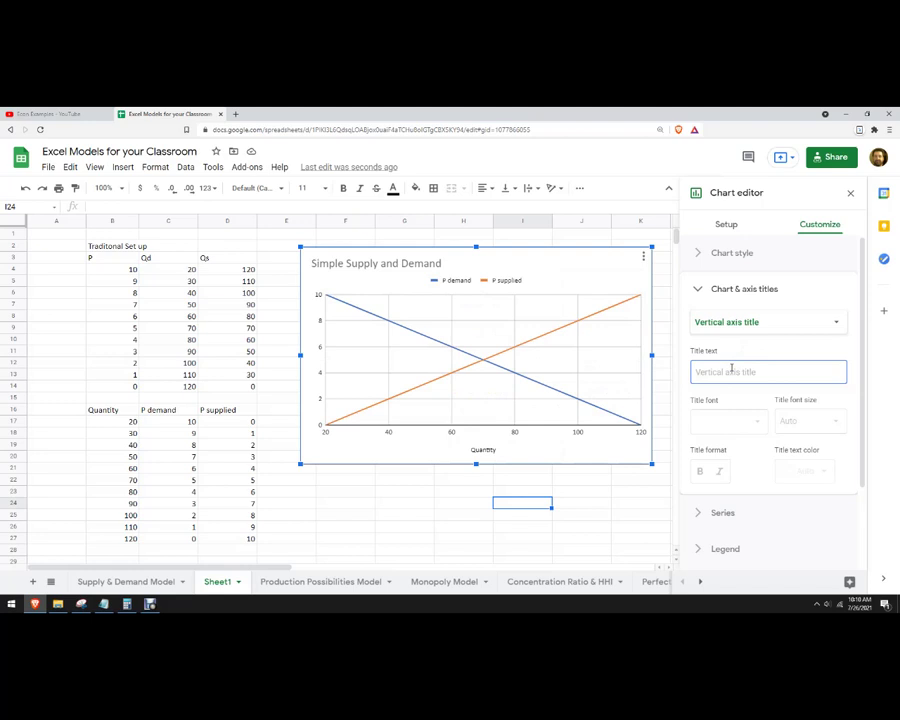
text(Price)
click(584, 504)
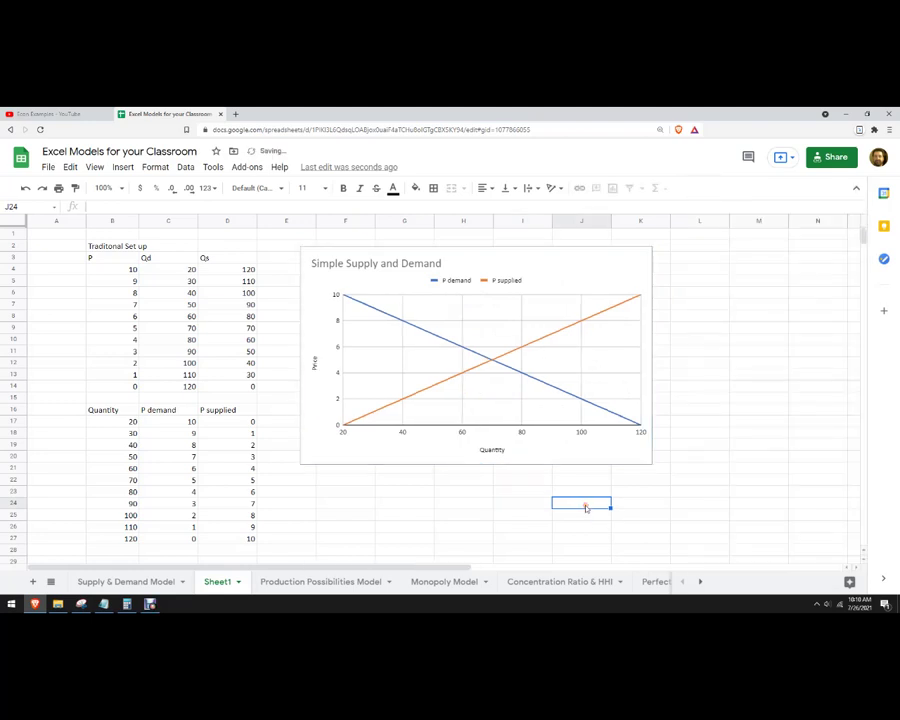
- Explore the formatting options for the P demand legend label
click(337, 374)
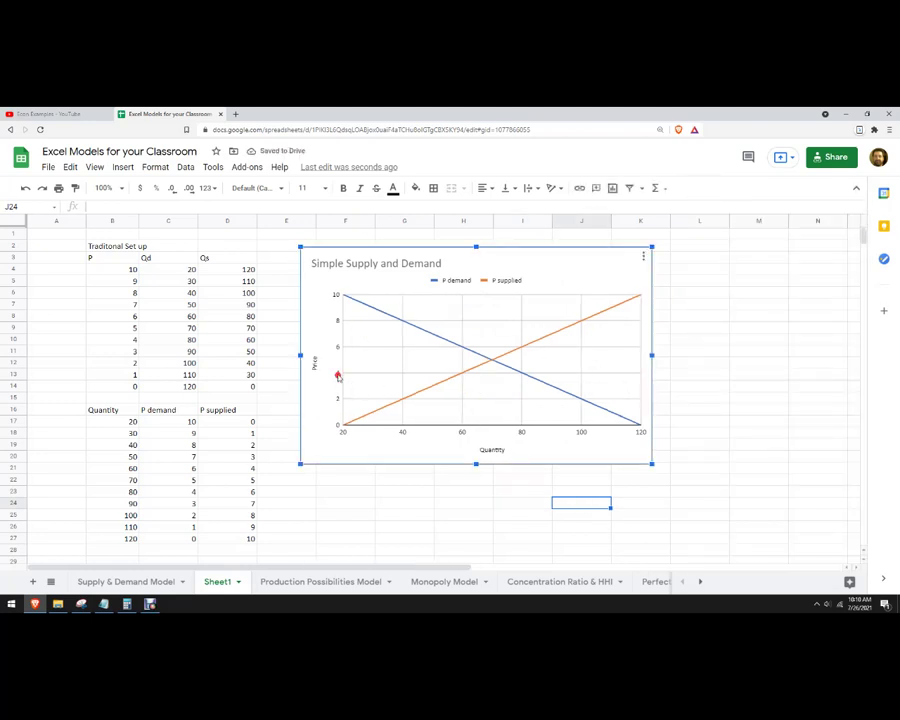
right_click(338, 374)
mouse_move(347, 406)
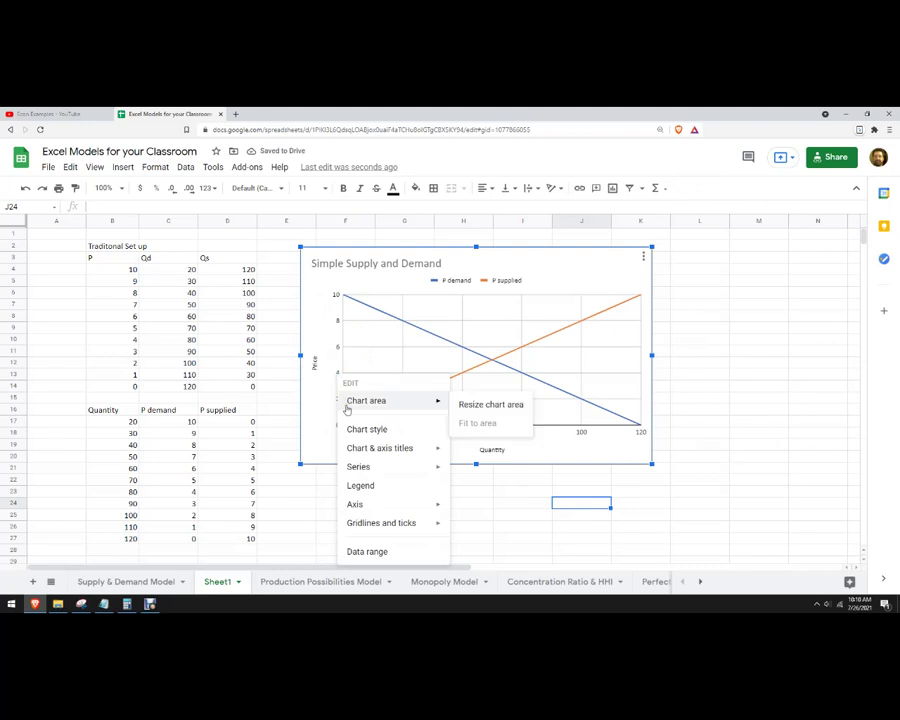
mouse_move(362, 446)
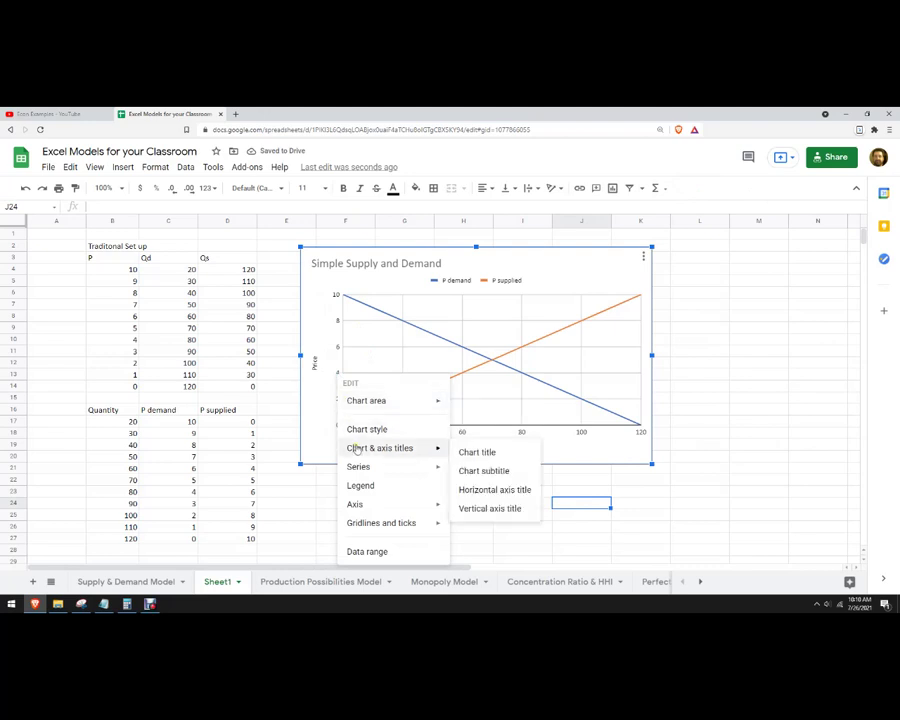
click(453, 281)
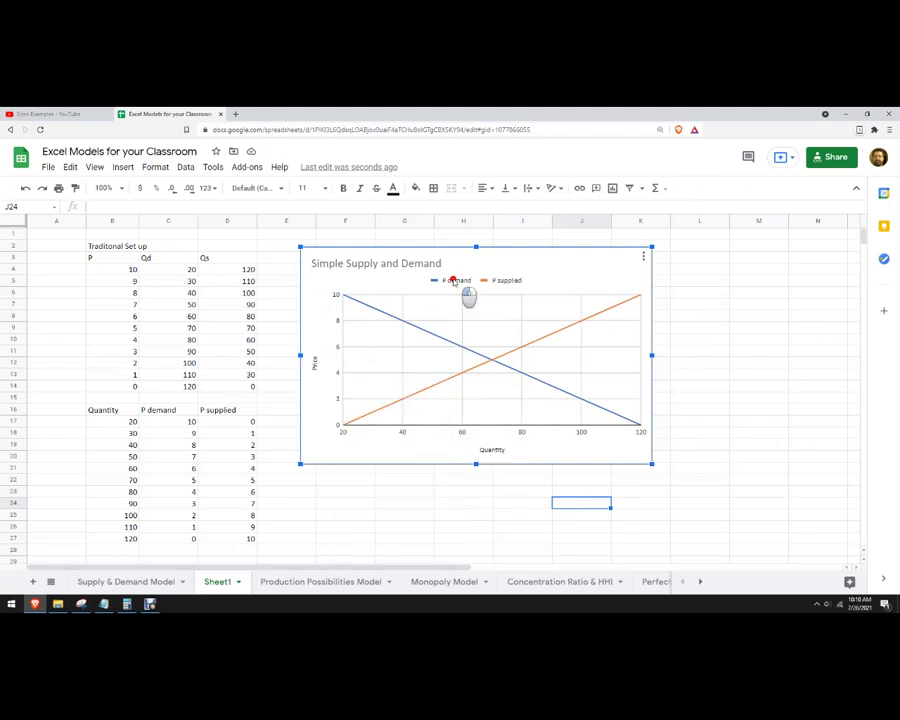
double_click(453, 281)
right_click(454, 283)
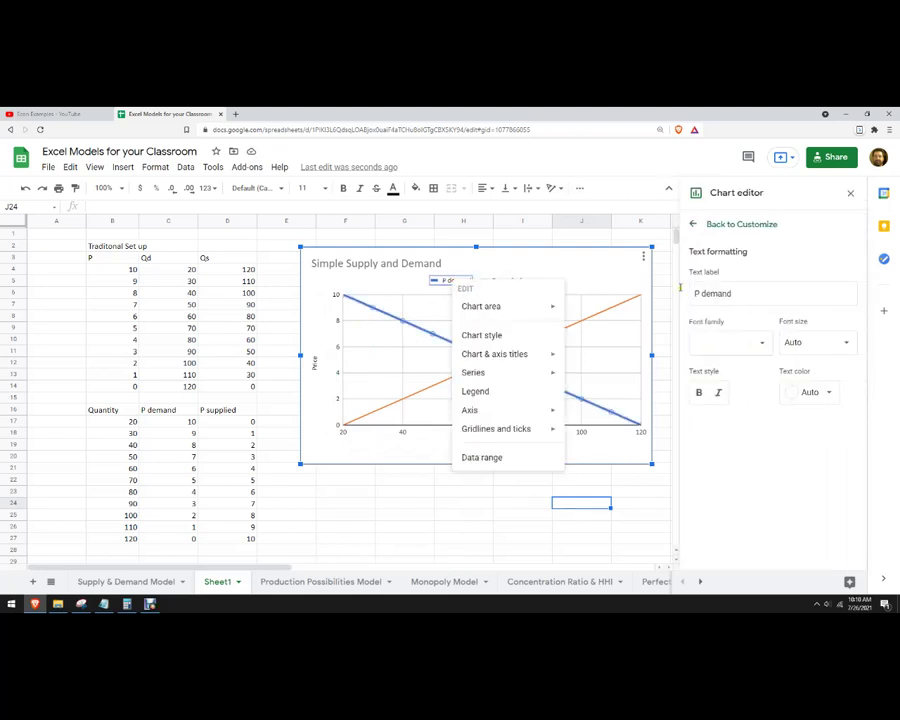
click(736, 293)
click(737, 460)
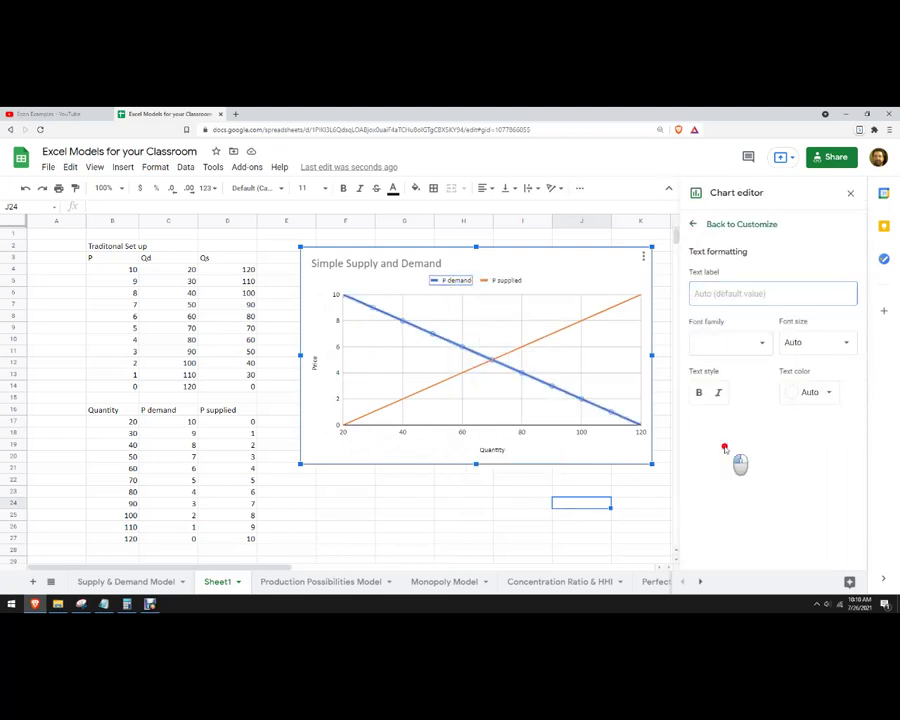
- Review the chart subtitle and data setup settings in the Chart editor
right_click(503, 282)
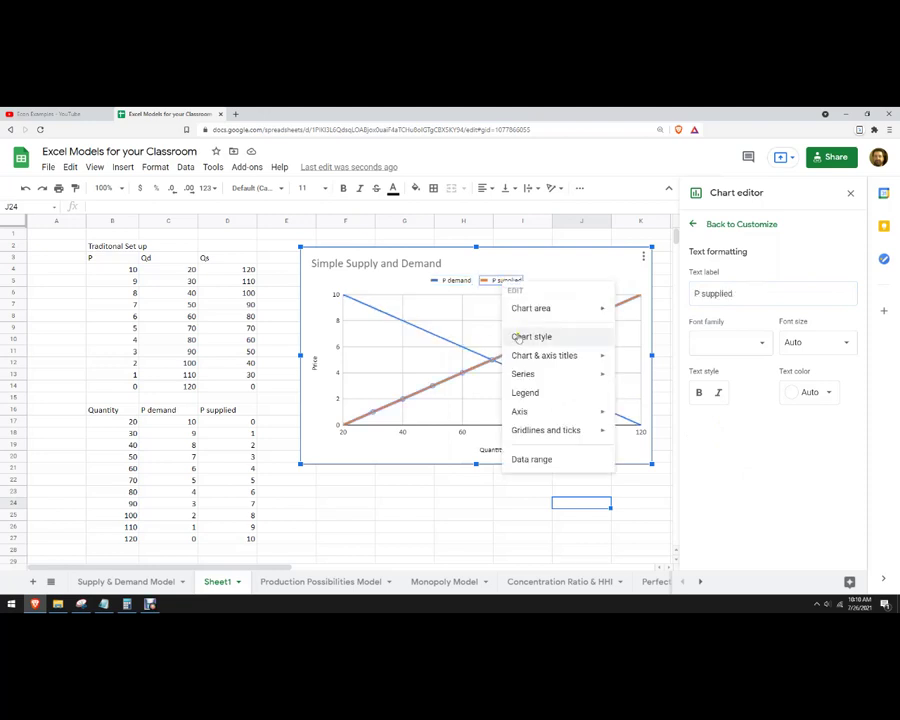
mouse_move(526, 358)
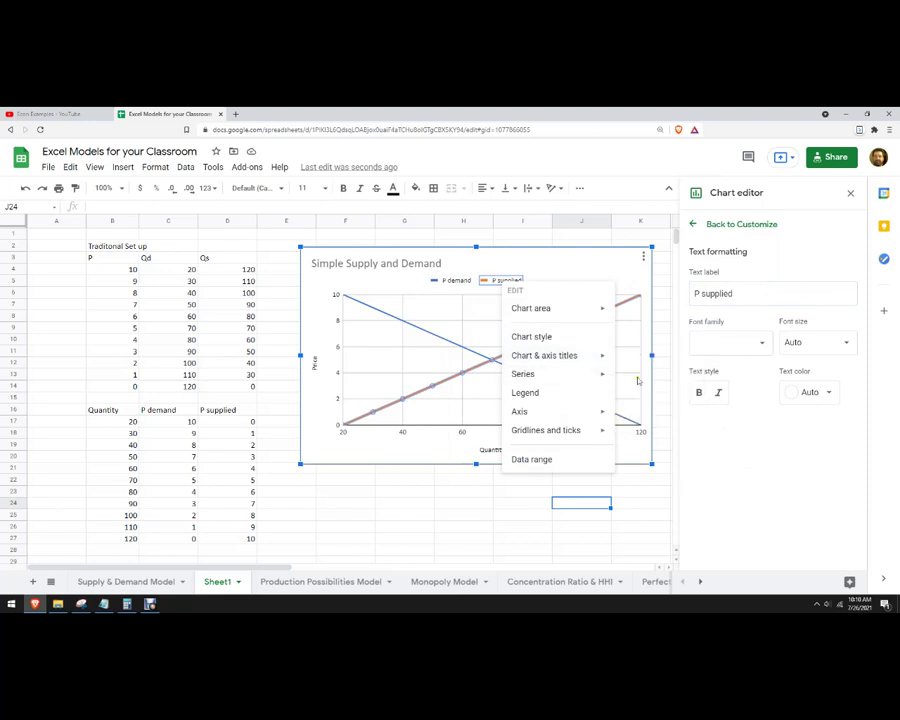
click(630, 376)
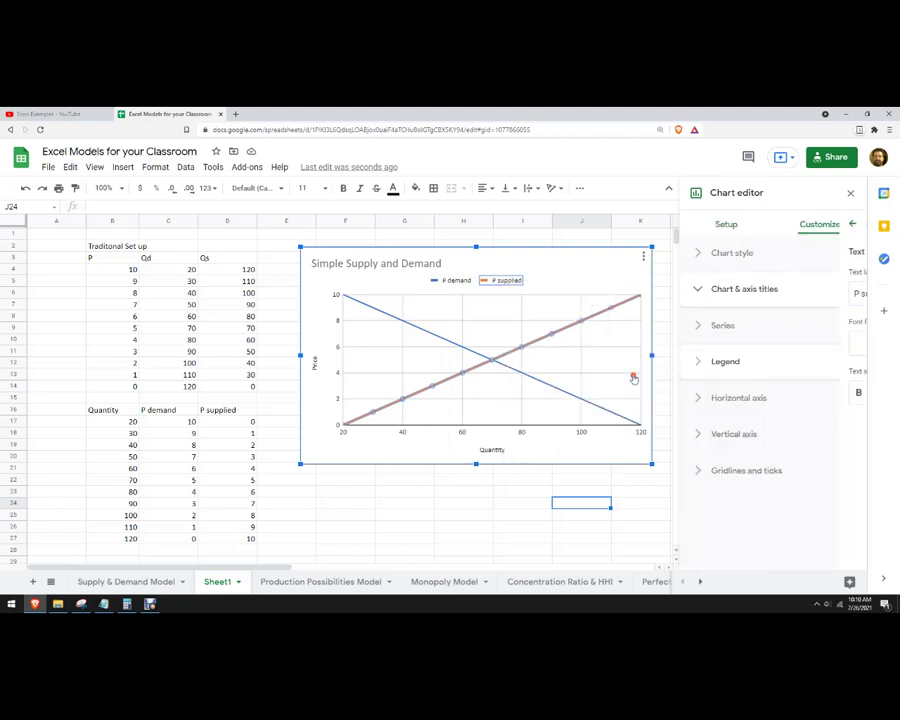
click(725, 228)
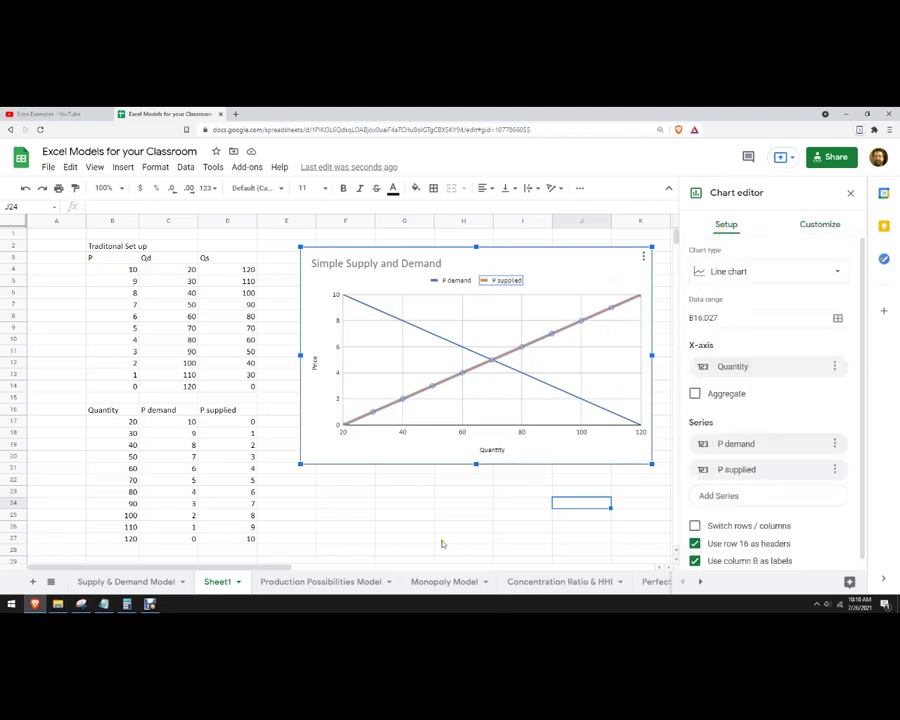
click(446, 513)
- Enlarge the chart by dragging its corner down and to the right
click(645, 464)
drag(648, 465, 756, 527)
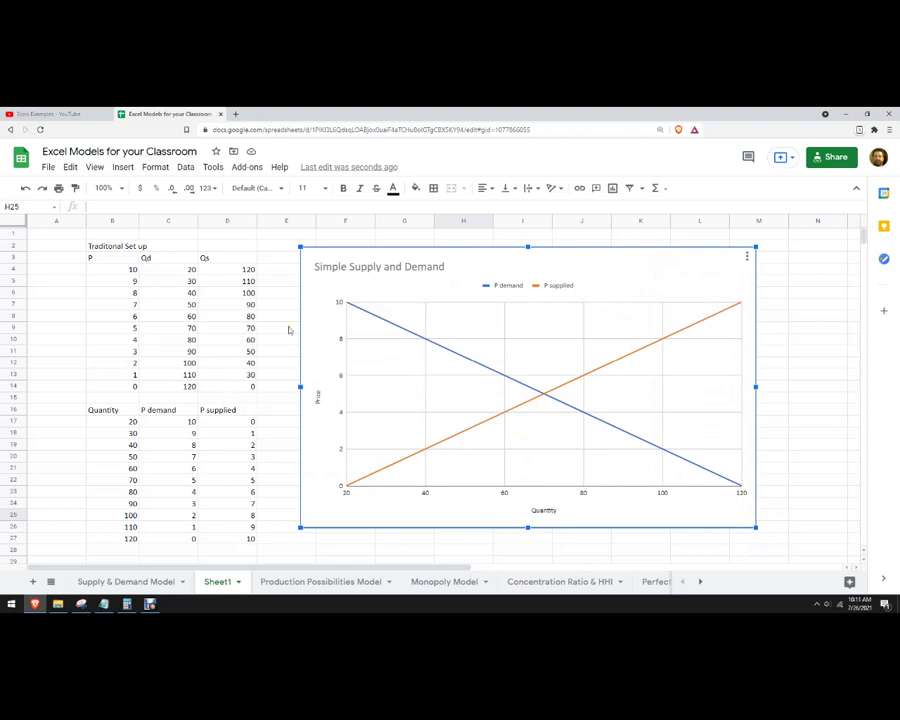
click(165, 421)
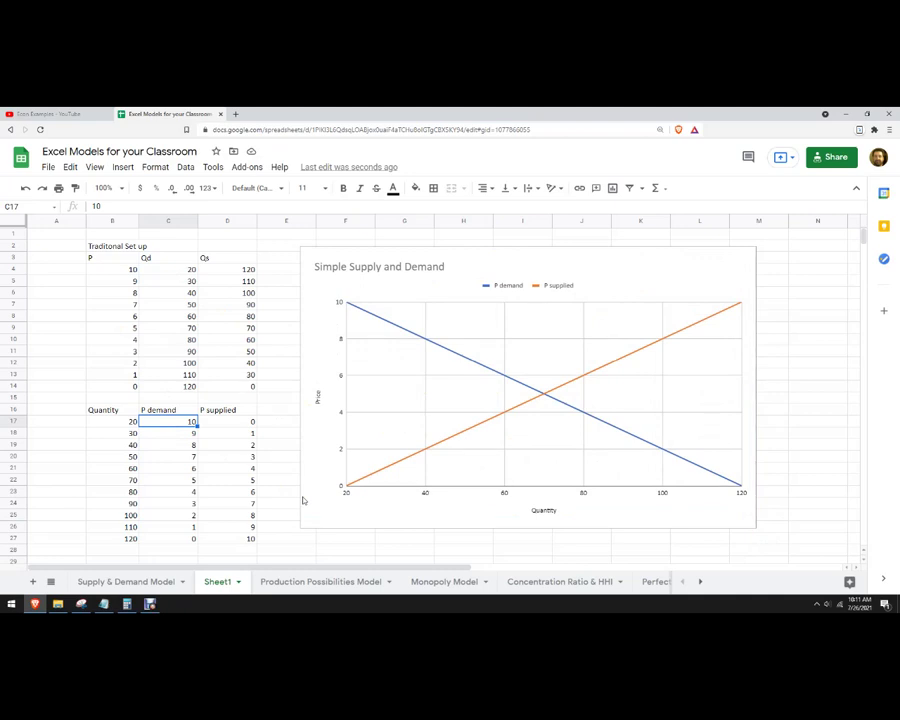
- Overwrite P demand with trial values 12, 6, 4, 2, 1 and zeros down to C27
text(12)
key(Return)
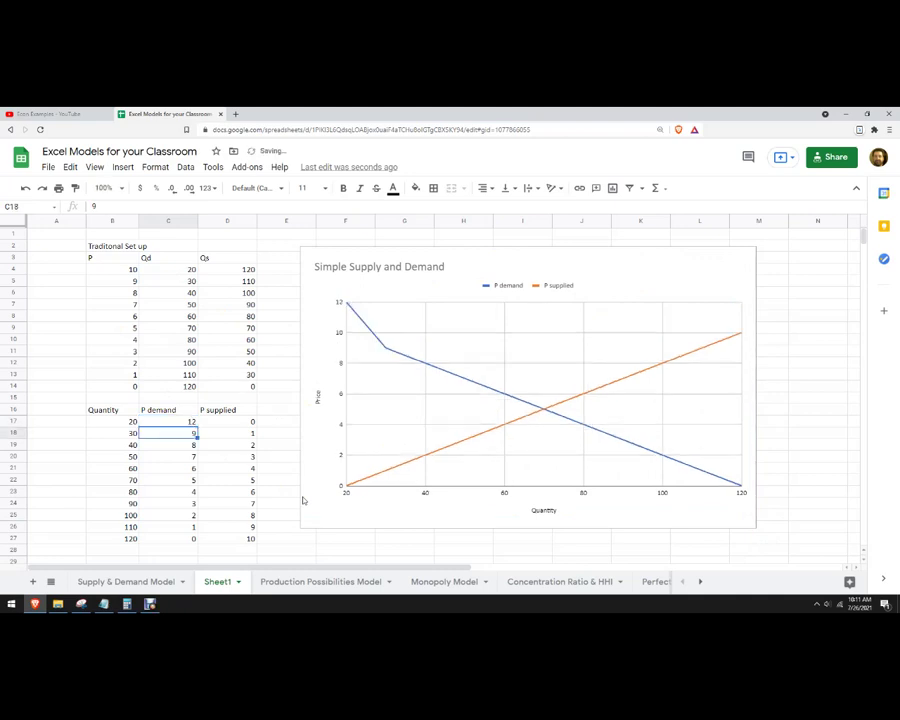
key(Down)
text(6)
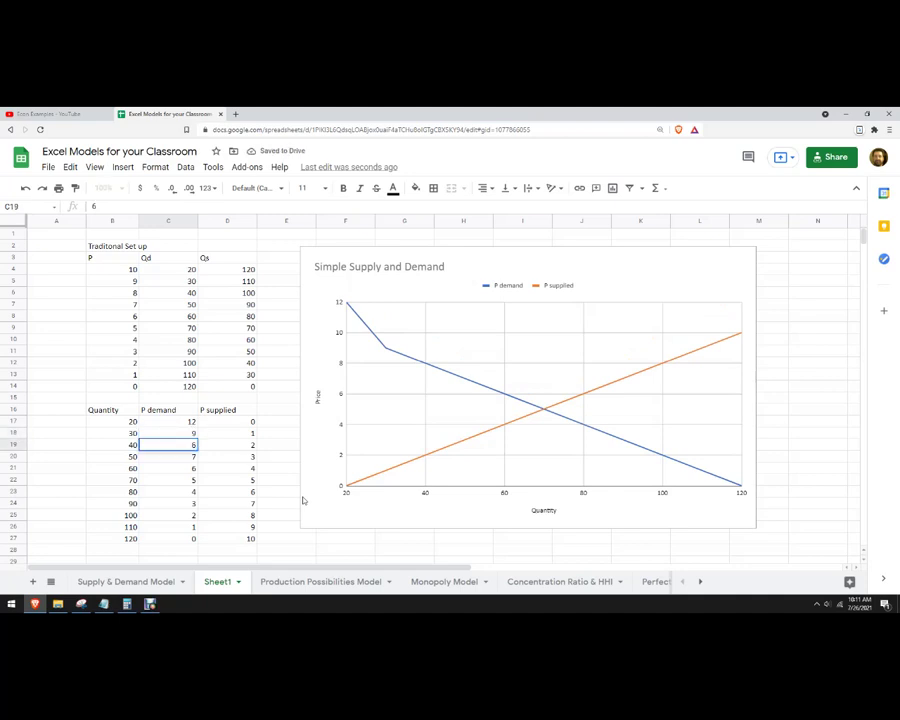
key(Return)
text(4)
key(Return)
text(2)
key(Return)
text(1)
key(Return)
text(0)
key(Return)
text(0)
key(Return)
text(0)
key(Return)
text(0)
key(Return)
text(0)
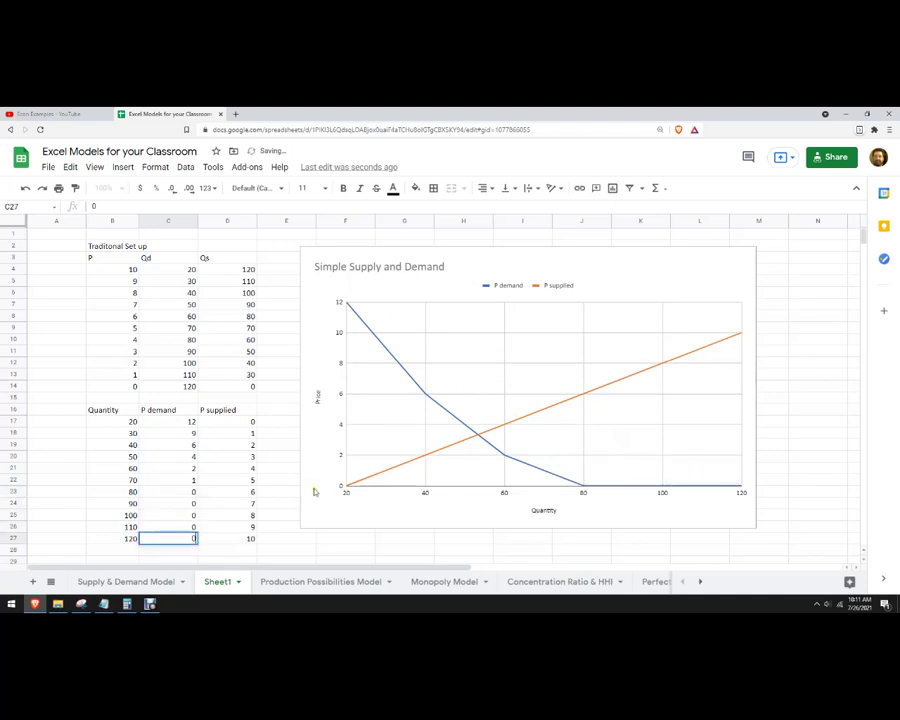
click(292, 491)
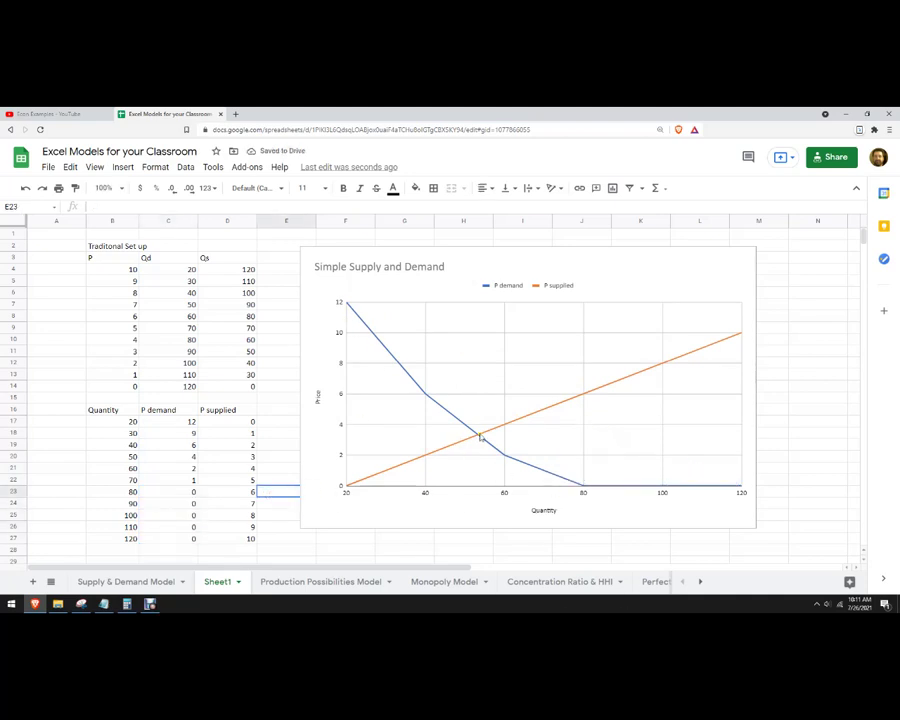
- Undo most of the trial P demand edits
click(244, 433)
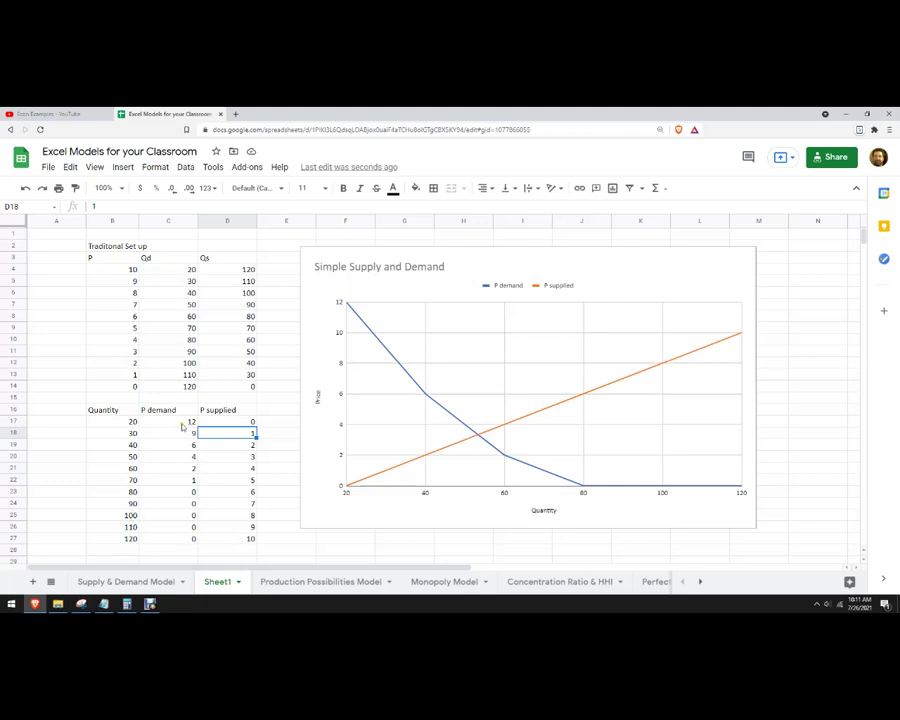
click(175, 527)
key(1)
key(Up)
key(2)
key(Up)
key(3)
key(Up)
key(4)
key(Up)
key(5)
key(Up)
key(6)
key(Up)
key(7)
key(Up)
key(8)
key(Up)
key(Up)
- Enter Quantity values 10, 50, 70, 90 and 120 in cells B17 through B22
text(10)
click(112, 422)
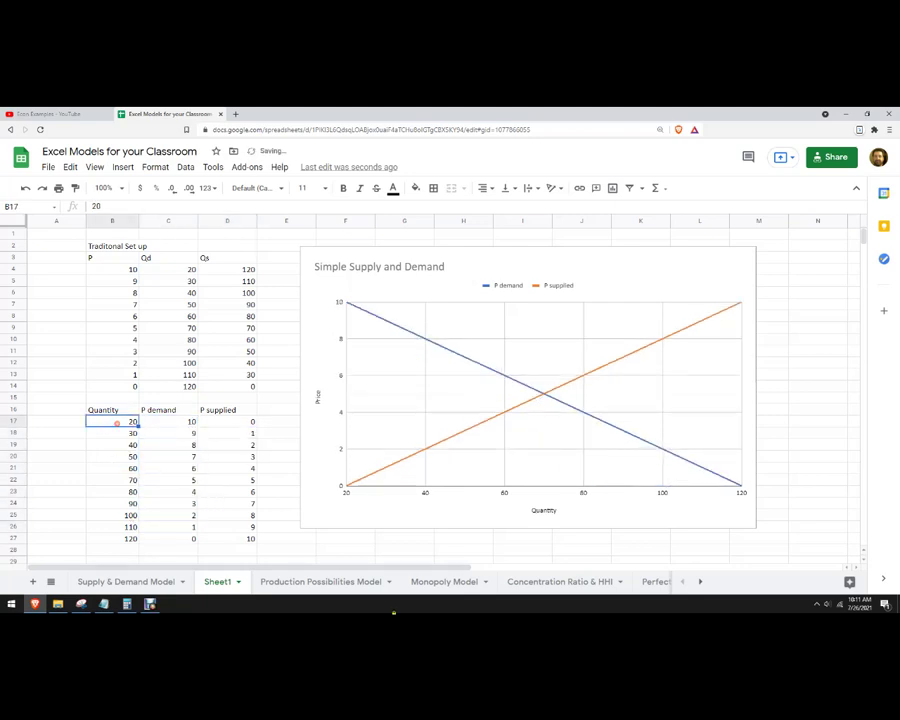
text(10)
key(Return)
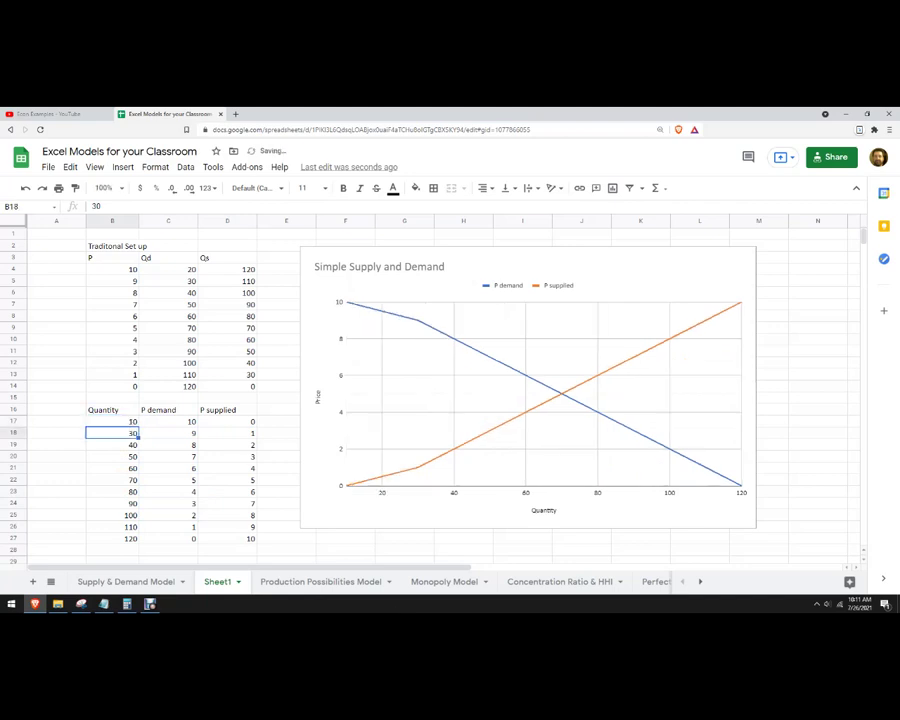
key(Down)
text(50)
key(Return)
text(70)
key(Return)
text(90)
key(Return)
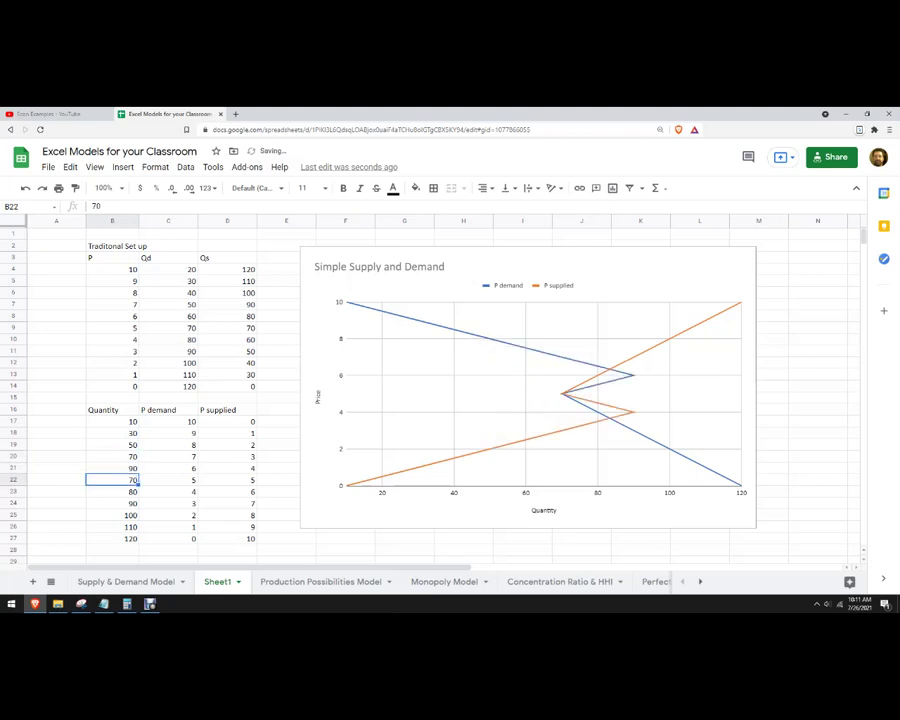
text(120)
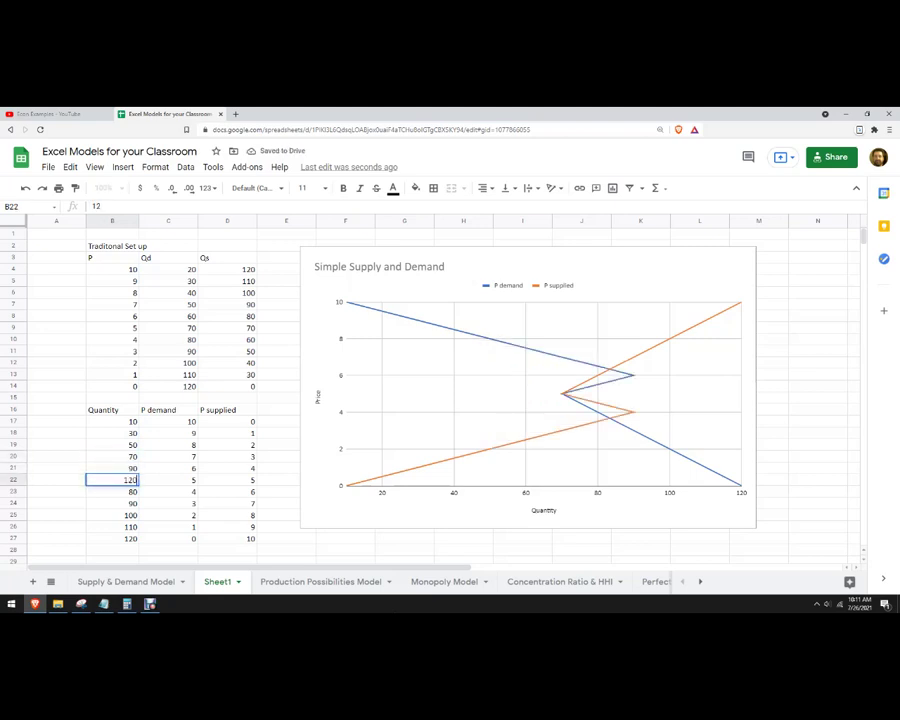
key(Return)
- Continue the Quantity column with 150, 200, 250, 300 and 350 down to B27
text(150)
key(Return)
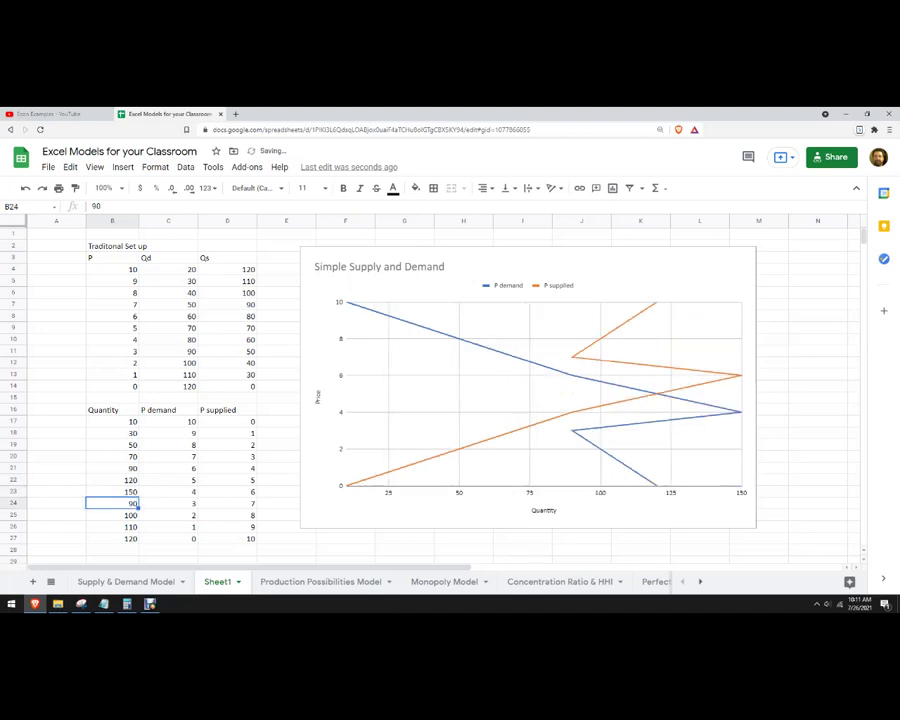
text(200)
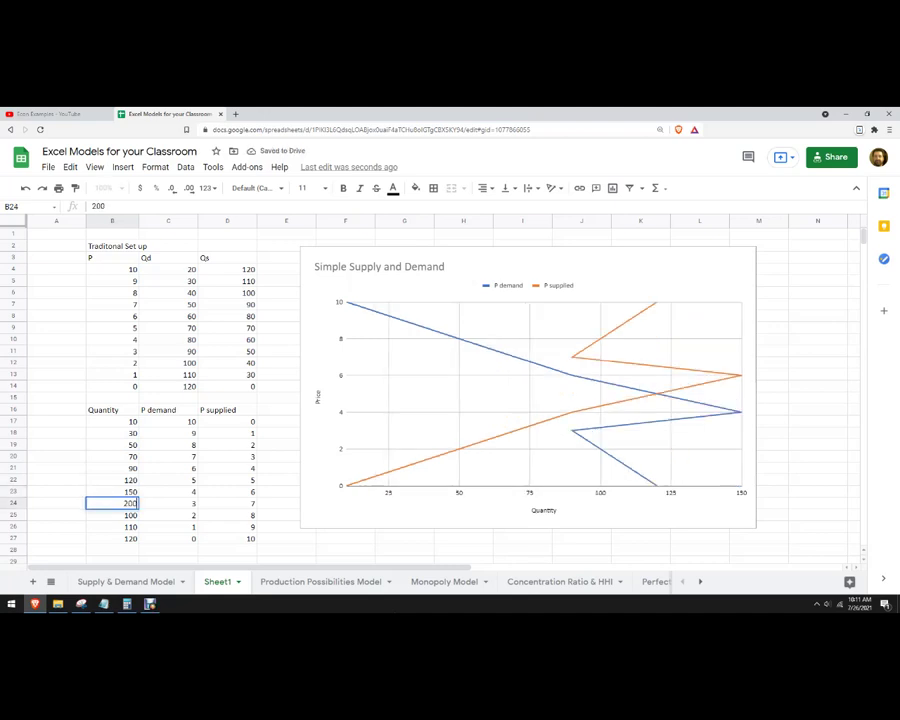
key(Return)
text(25)
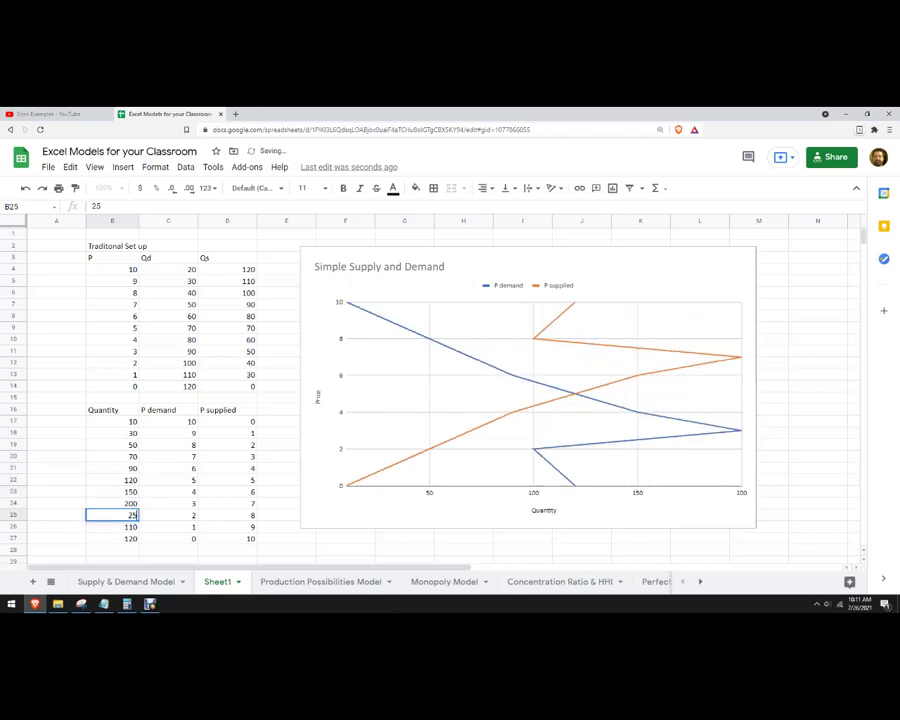
text(0)
key(Return)
text(300)
key(Return)
text(35)
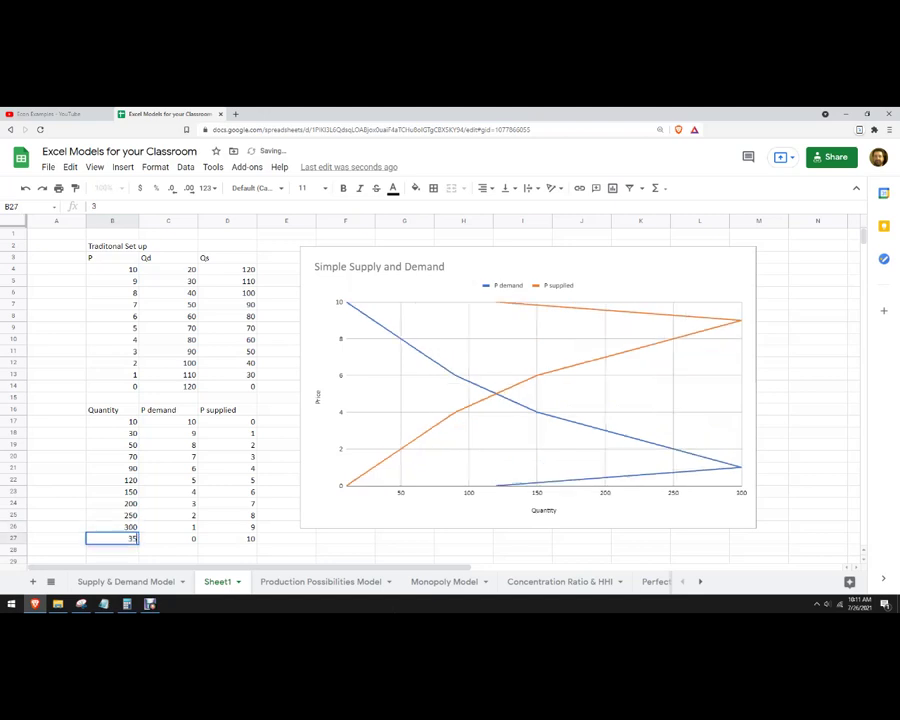
key(Return)
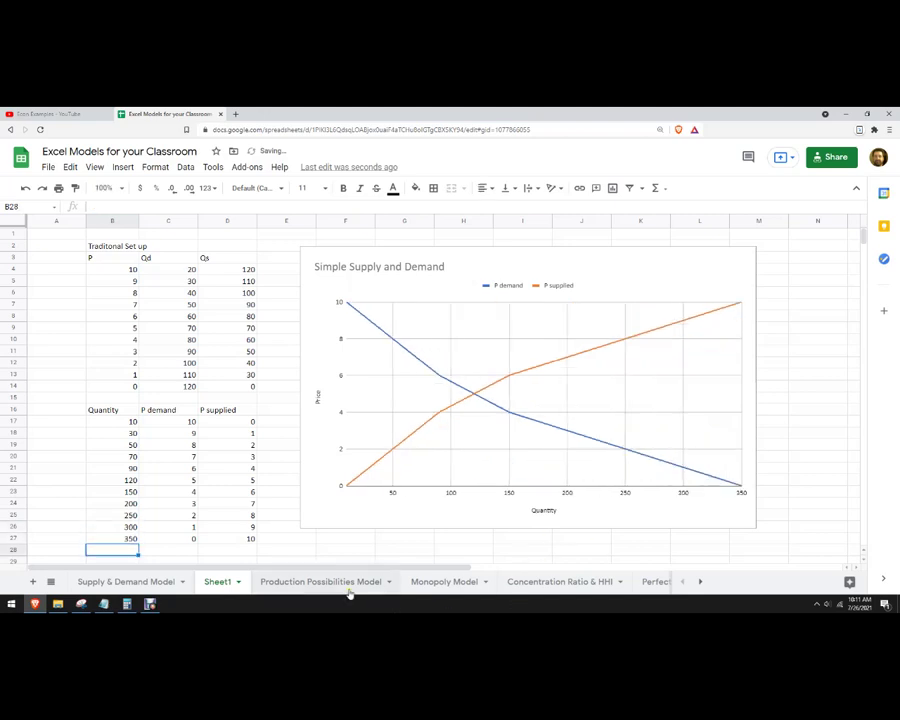
click(345, 548)
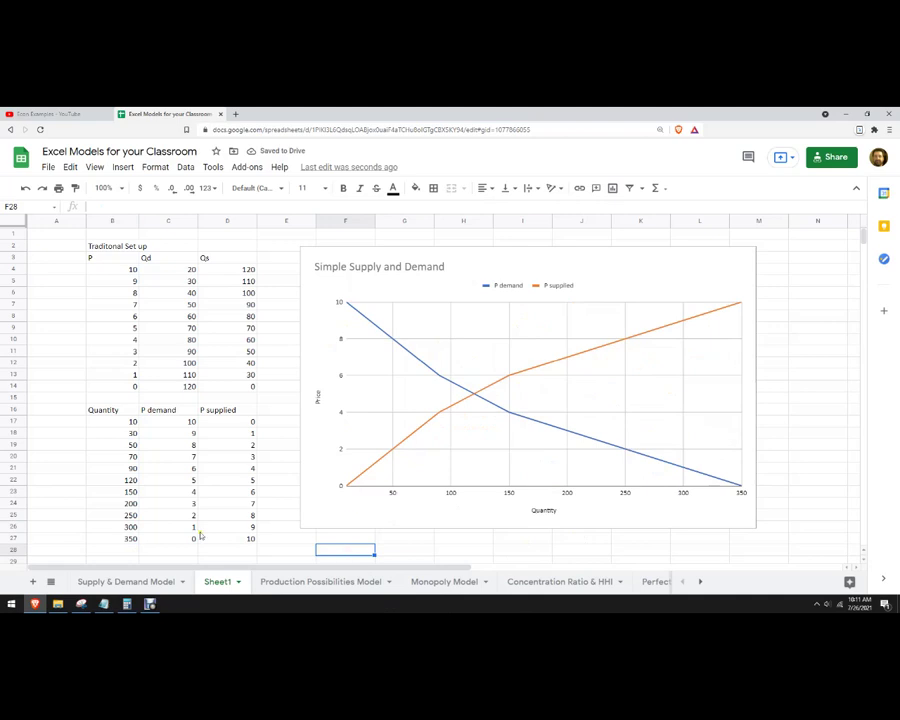
- Check the row 22 Quantity and P demand values, then select the supply and demand chart
click(128, 481)
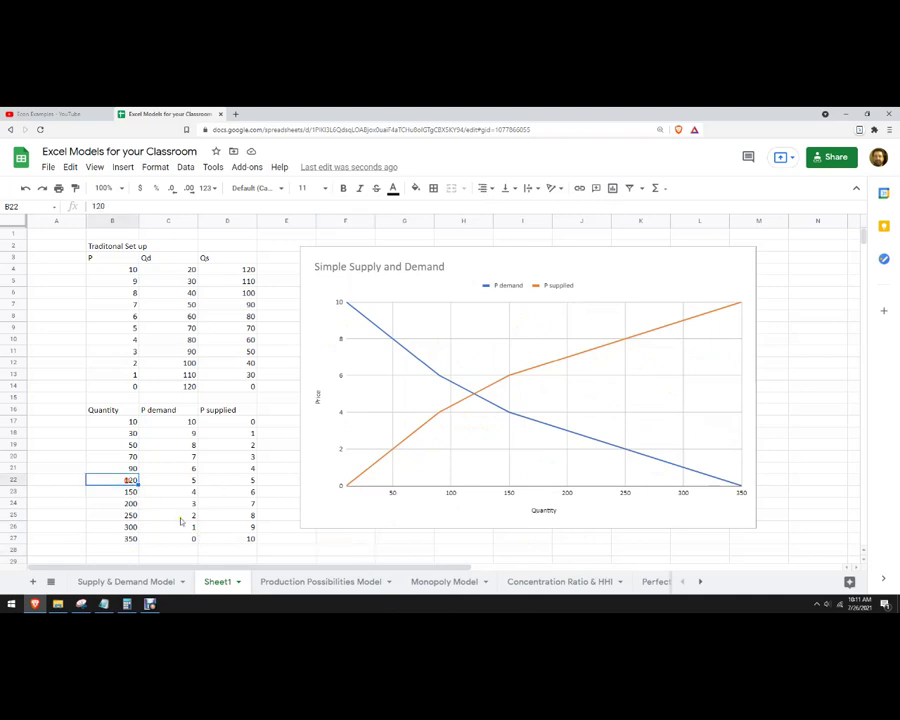
key(Right)
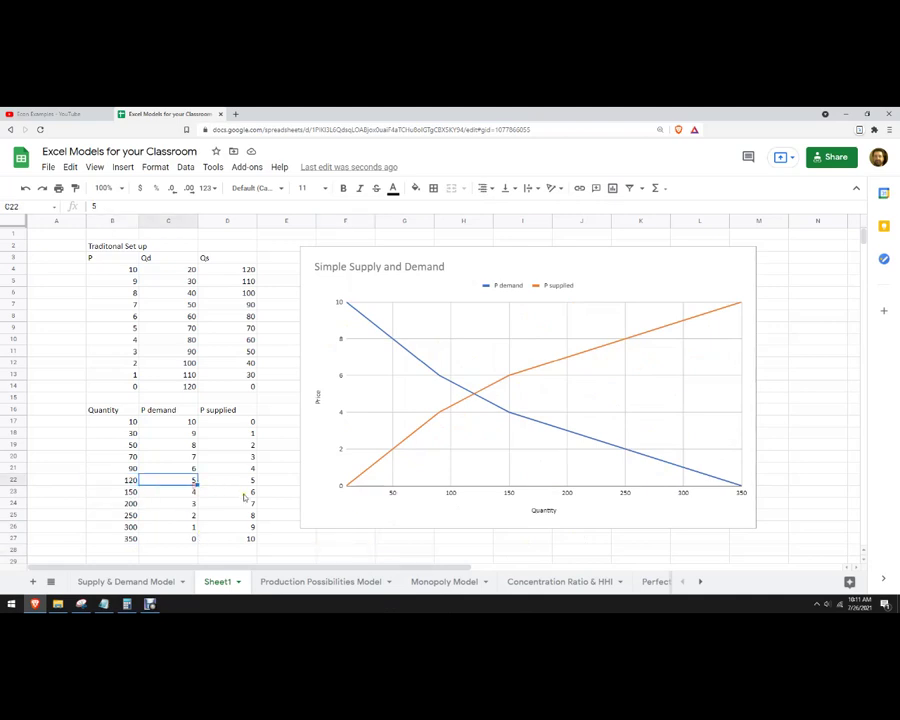
click(278, 481)
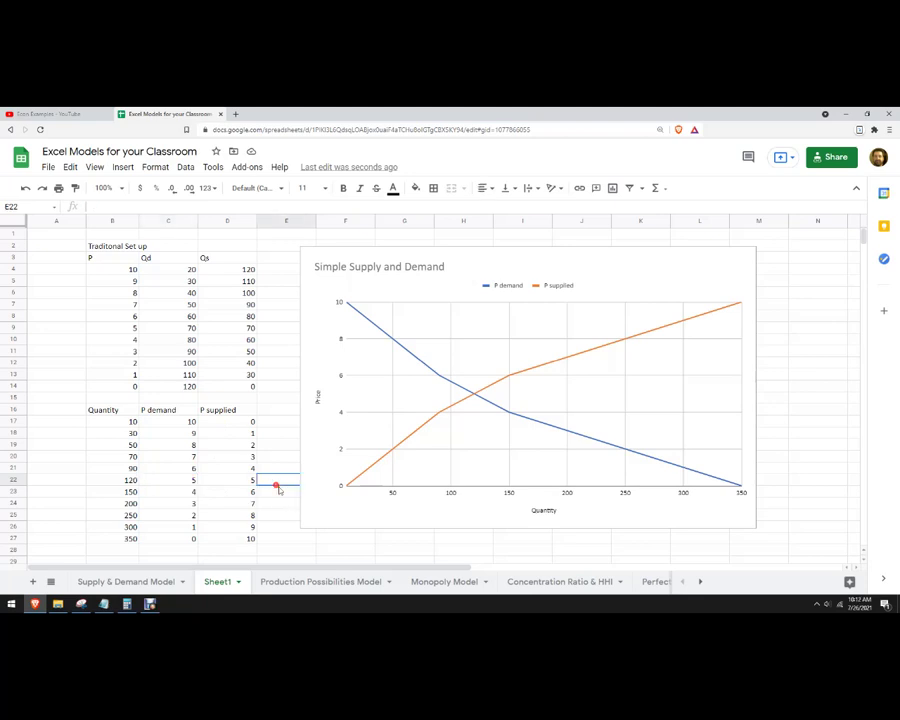
click(547, 290)
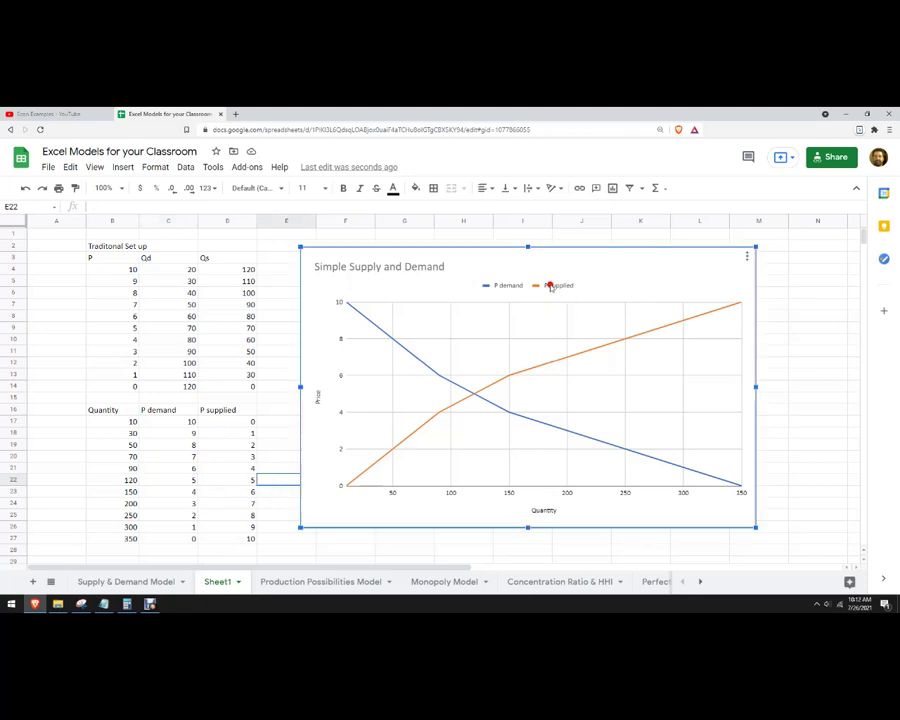
right_click(545, 288)
- Open the Chart editor through the chart's Chart style option
mouse_move(579, 362)
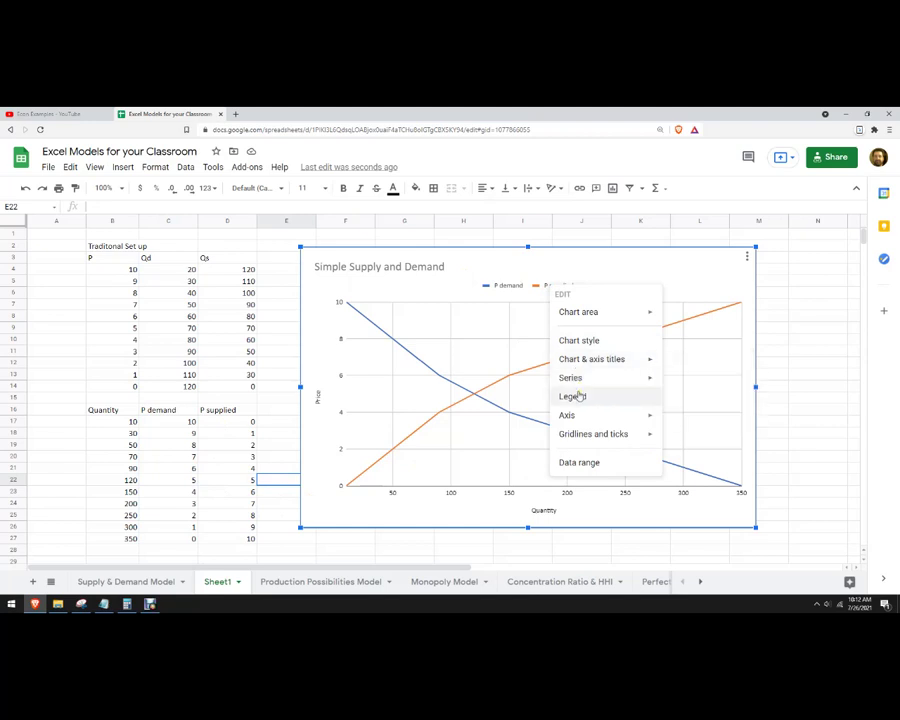
mouse_move(579, 434)
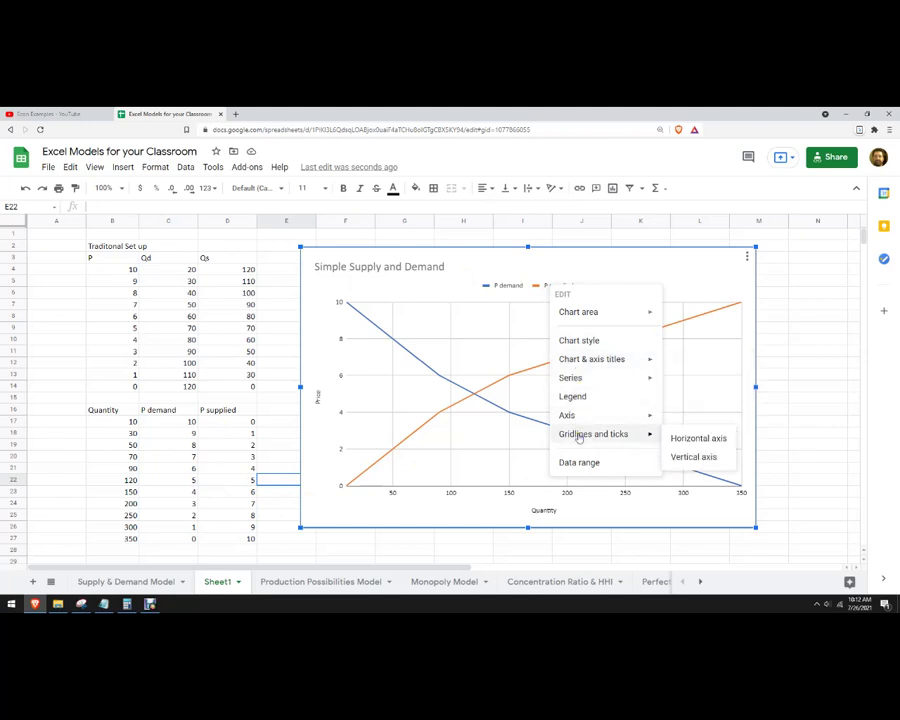
click(511, 287)
right_click(511, 287)
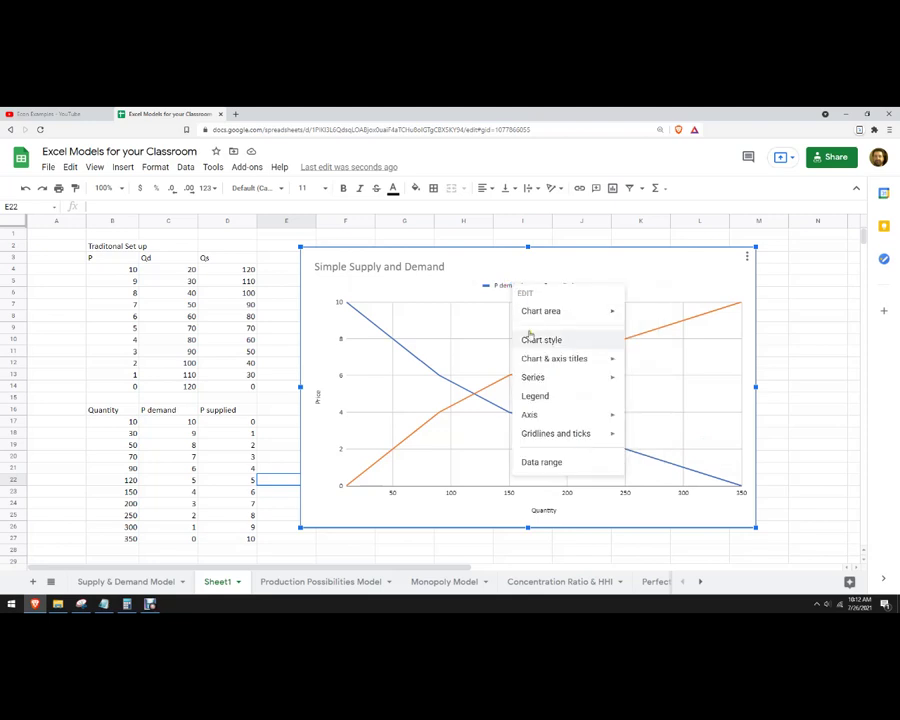
mouse_move(535, 312)
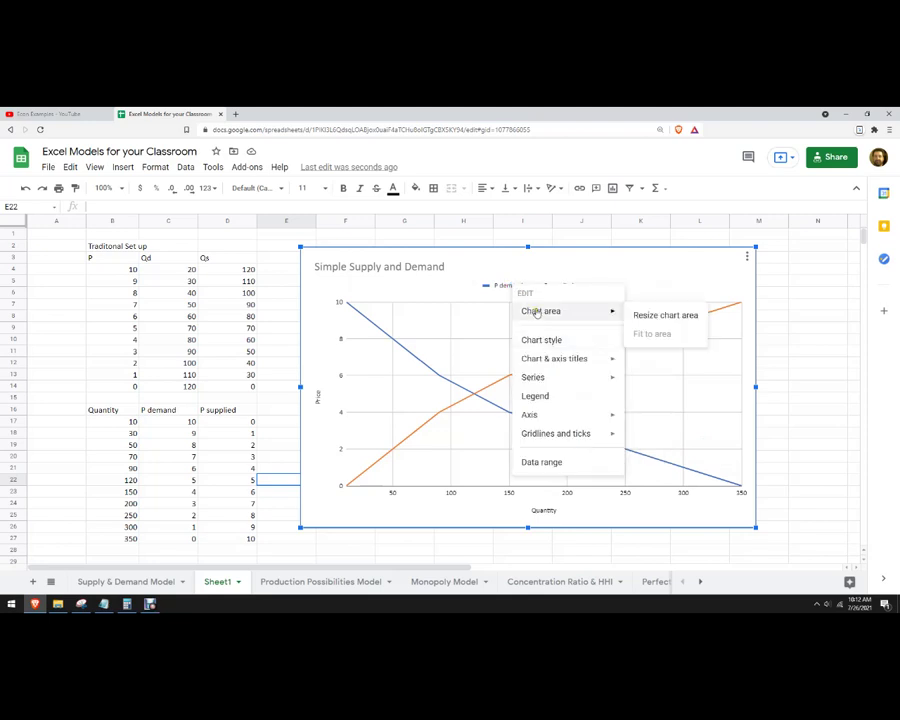
click(540, 342)
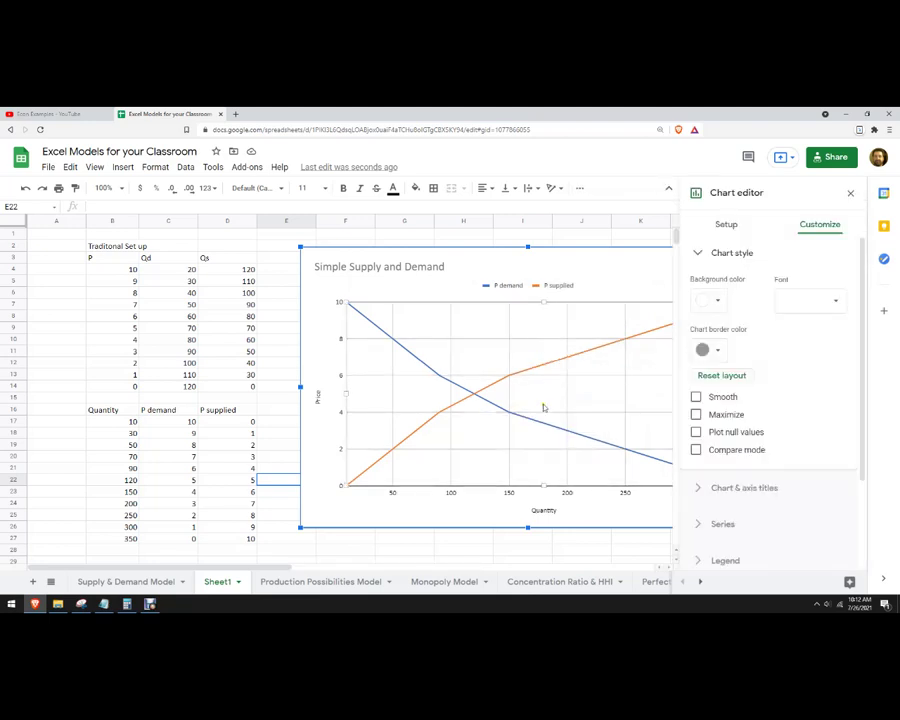
- Adjust the plot area and bring up the Horizontal axis settings
mouse_move(543, 485)
mouse_down()
mouse_move(542, 498)
mouse_move(548, 493)
mouse_up()
click(510, 479)
click(508, 481)
click(508, 482)
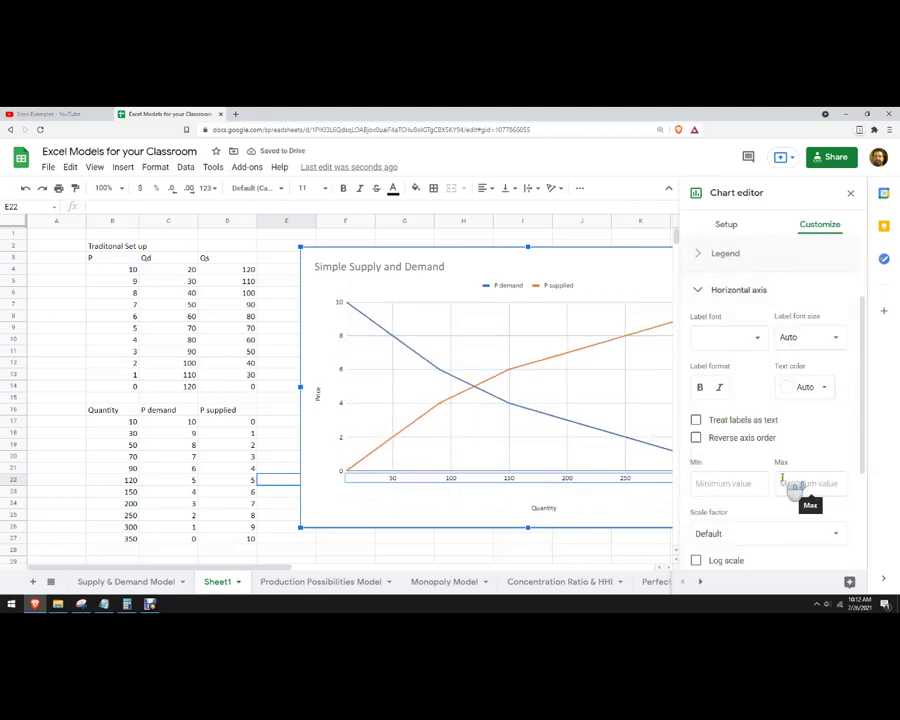
scroll(800, 484, down, 3)
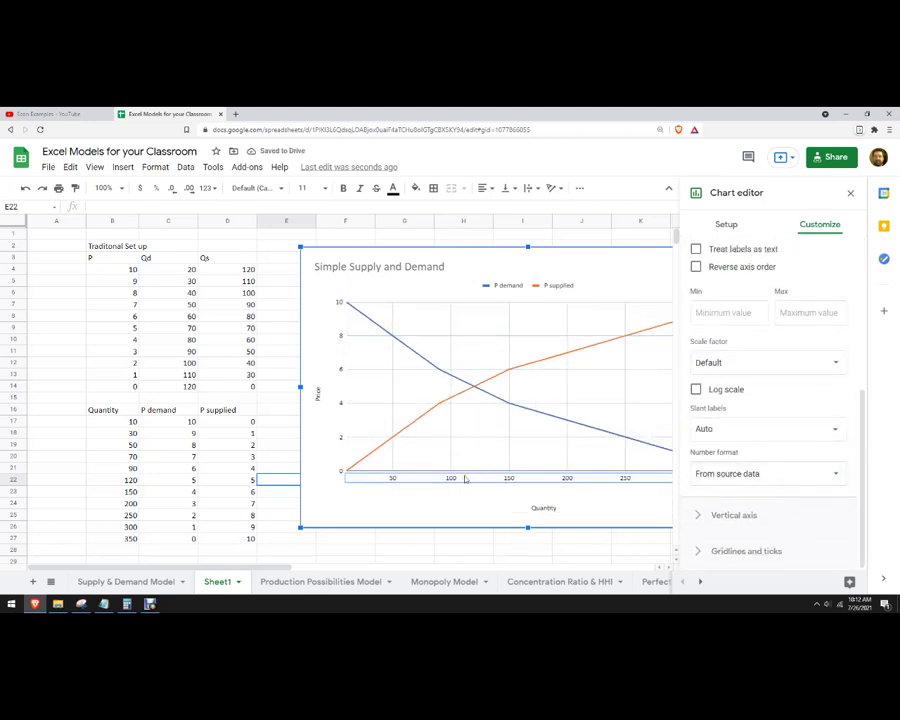
- Turn on major ticks crossing the Quantity axis, plus minor ticks
right_click(453, 478)
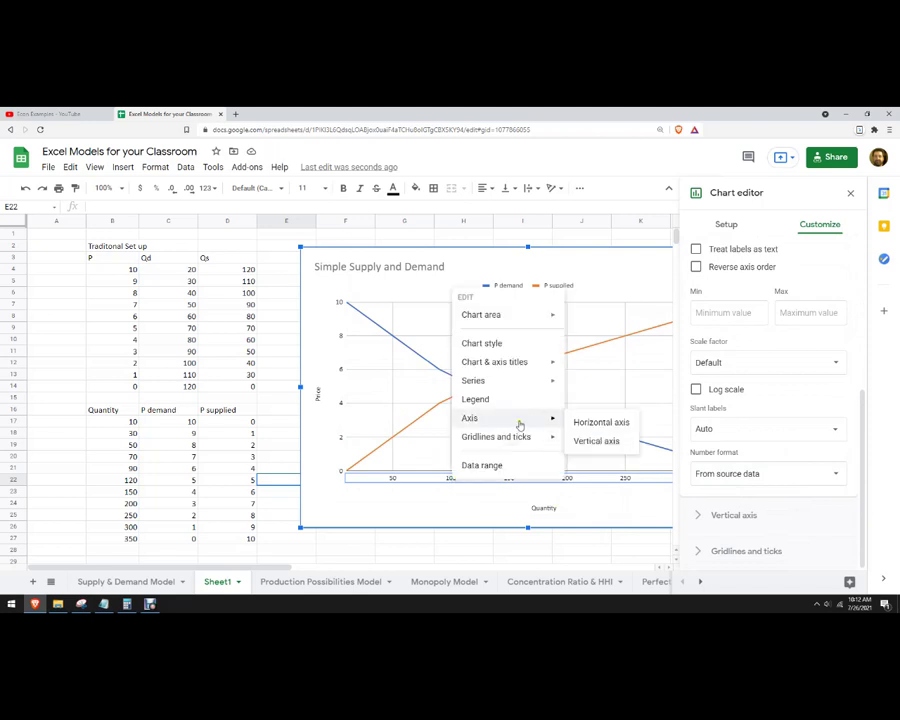
mouse_move(524, 438)
click(591, 443)
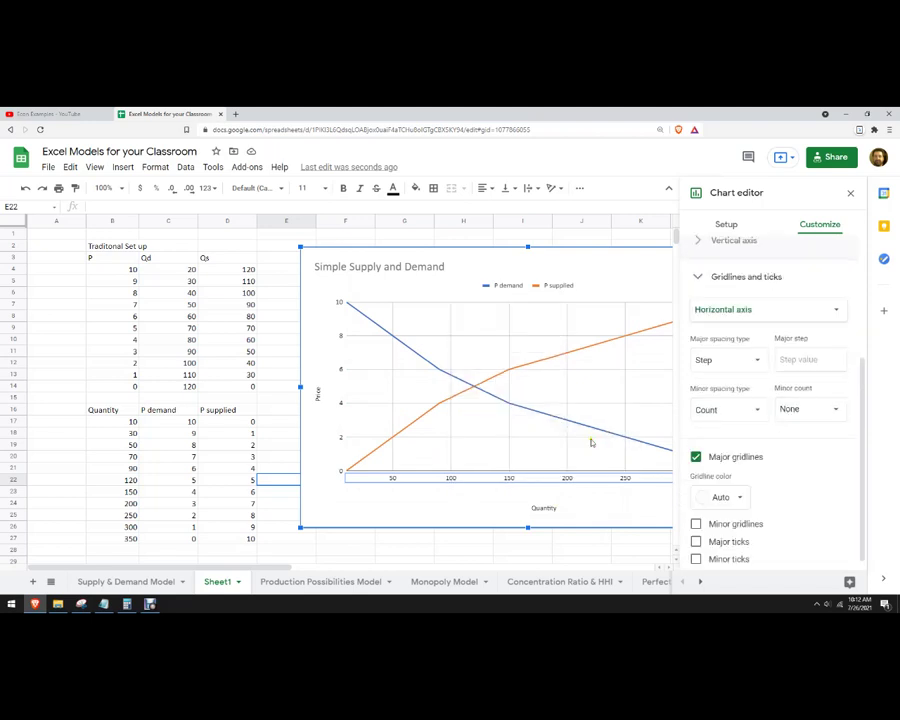
scroll(770, 520, down, 1)
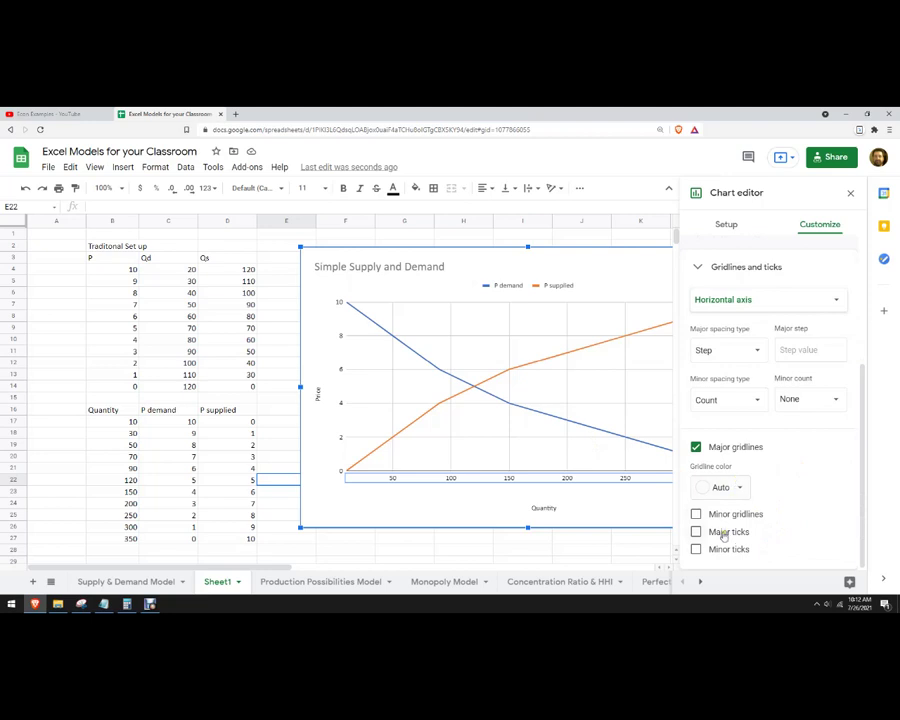
click(722, 536)
scroll(720, 548, down, 1)
click(720, 555)
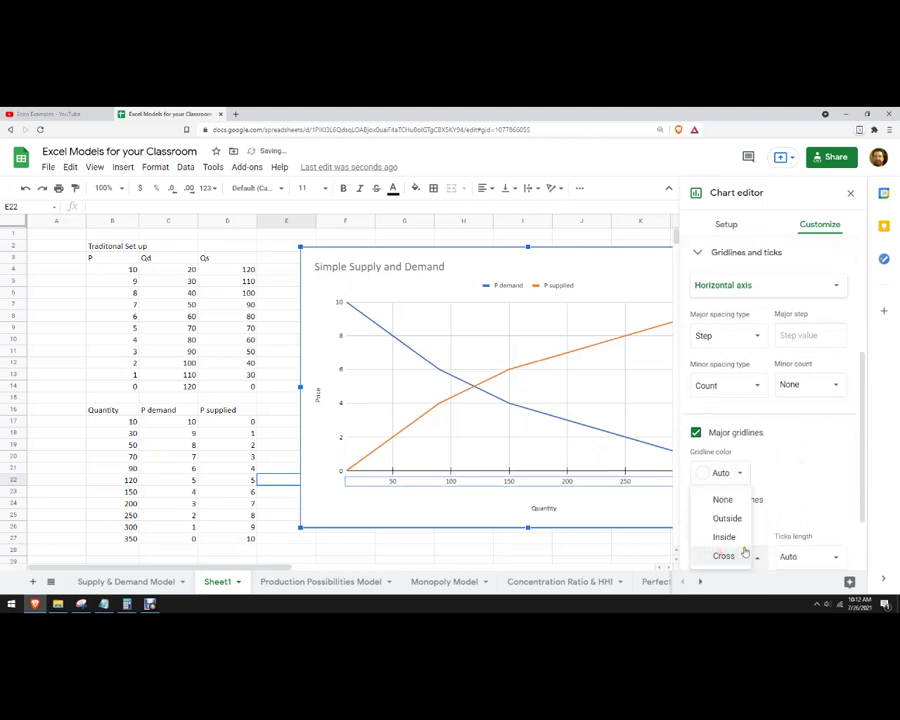
click(774, 541)
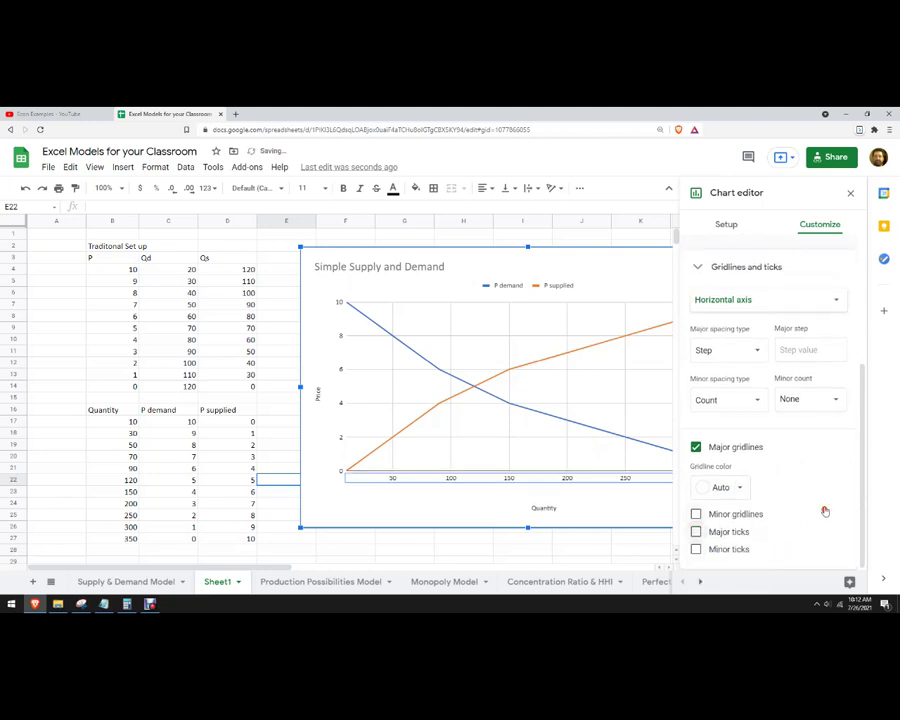
click(745, 549)
click(733, 533)
- Set the minor tick count to 5 and close the chart editor
scroll(840, 483, down, 3)
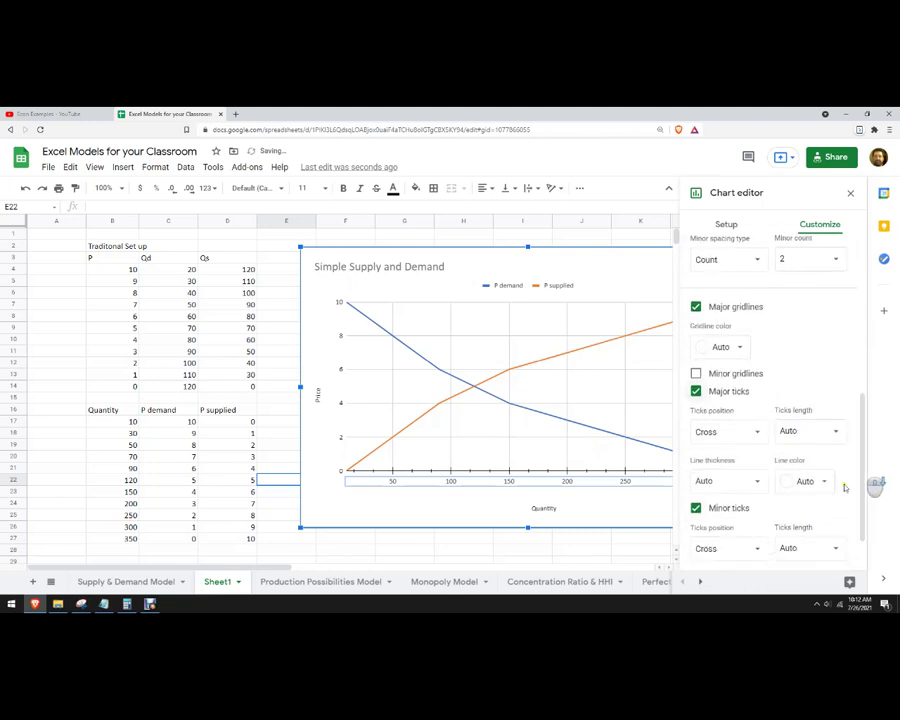
scroll(756, 519, down, 2)
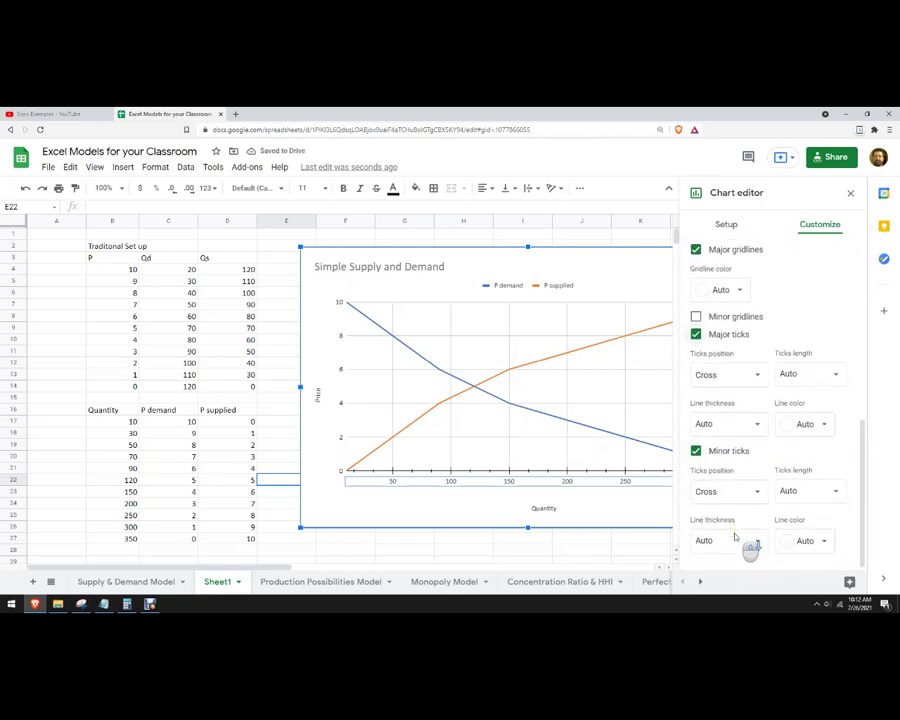
scroll(763, 525, up, 5)
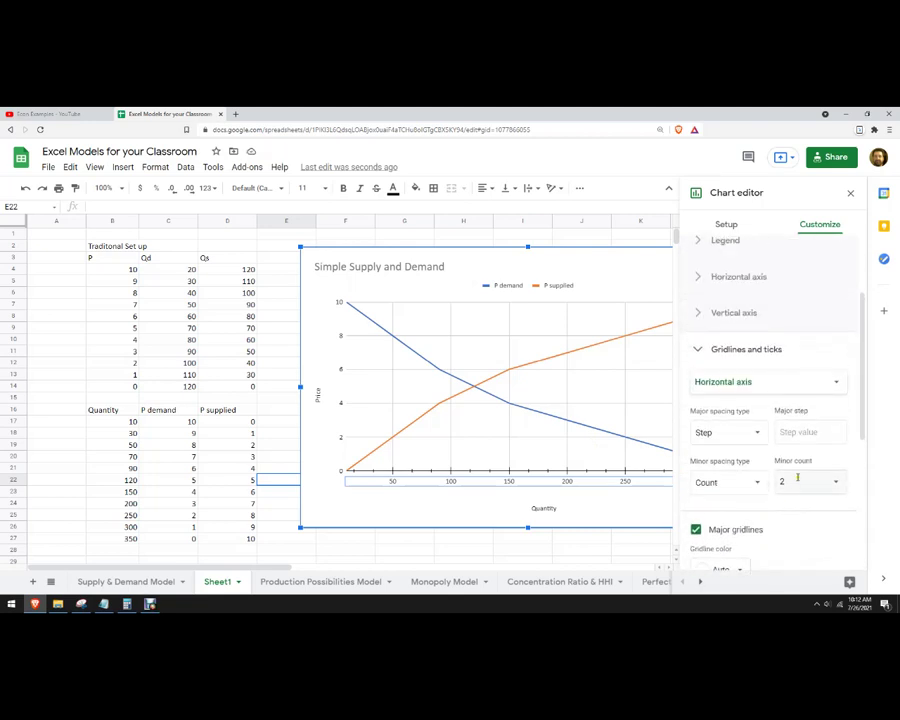
click(831, 484)
click(802, 362)
click(283, 432)
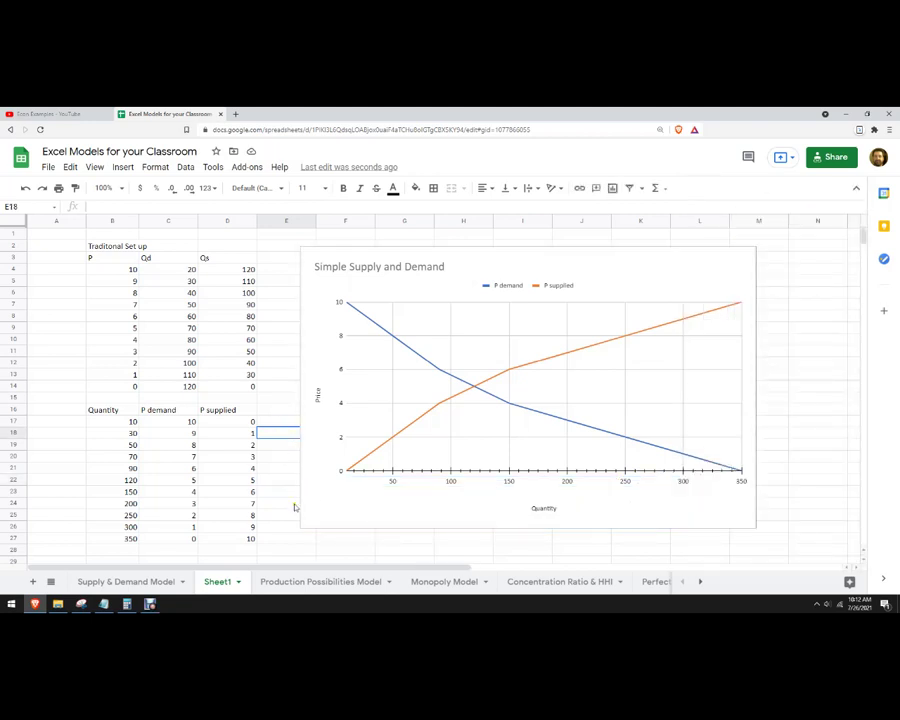